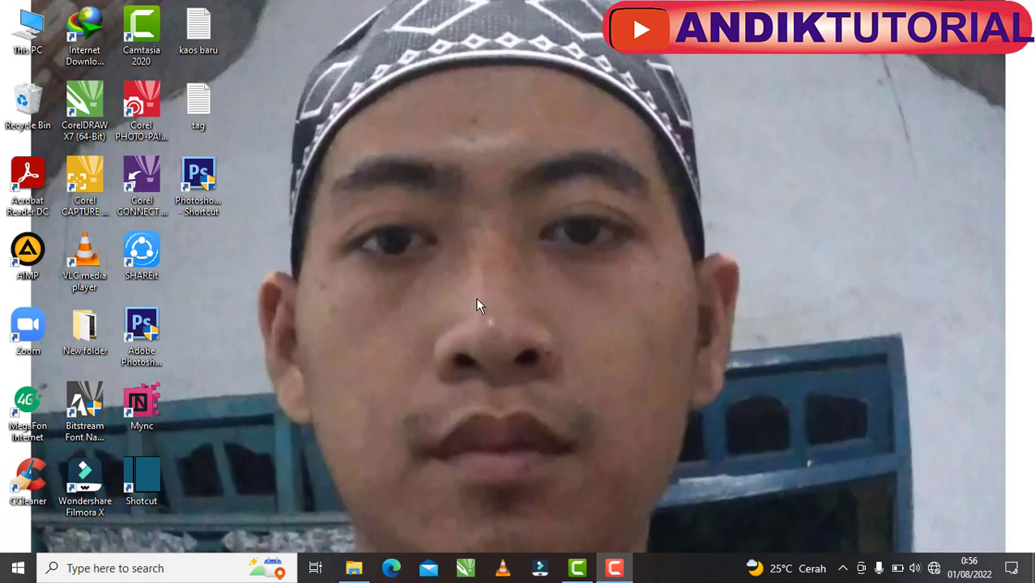
- Run the CursorFX4-cnet-setup installer from Downloads › Programs and dismiss the missing irsetup.exe error
click(356, 565)
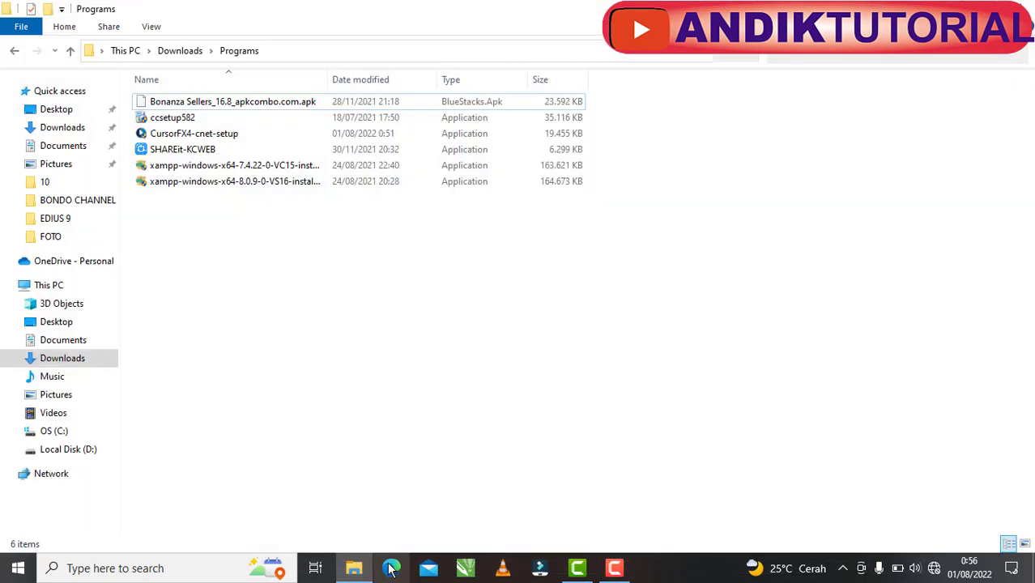
click(194, 139)
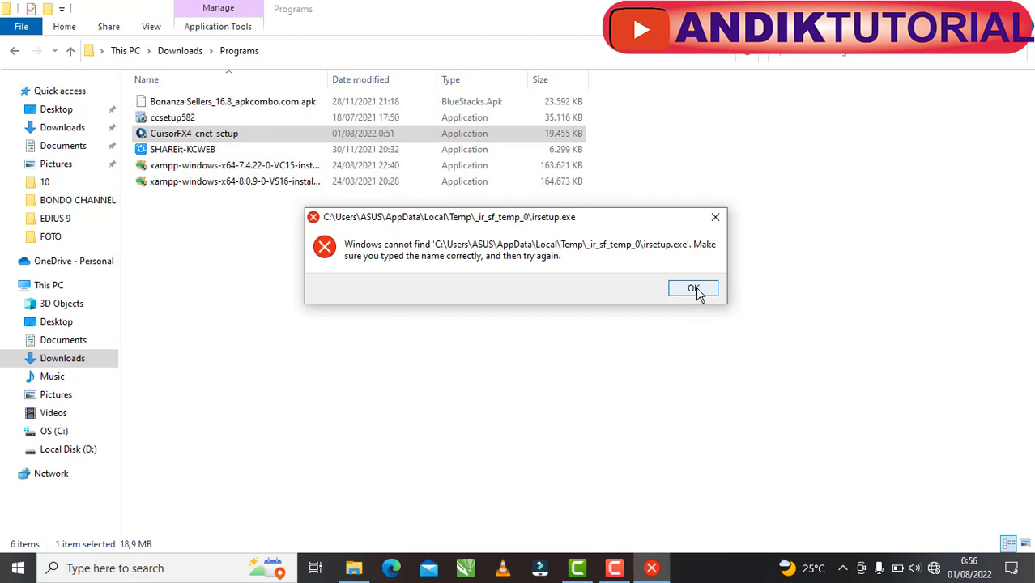
click(698, 290)
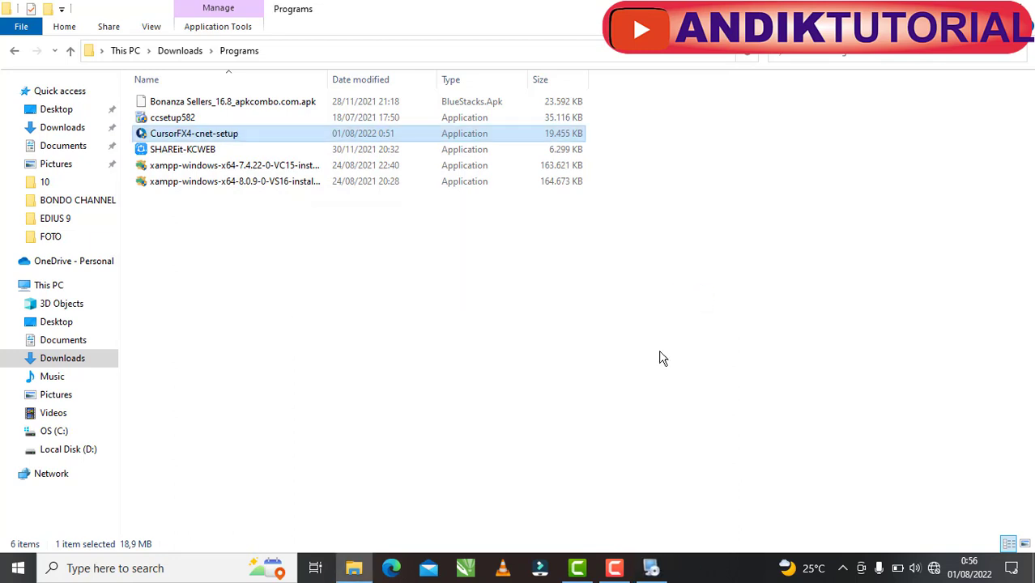
- Accept the license and install CursorFX to C:\Program Files (x86)\Stardock\CursorFX
click(652, 570)
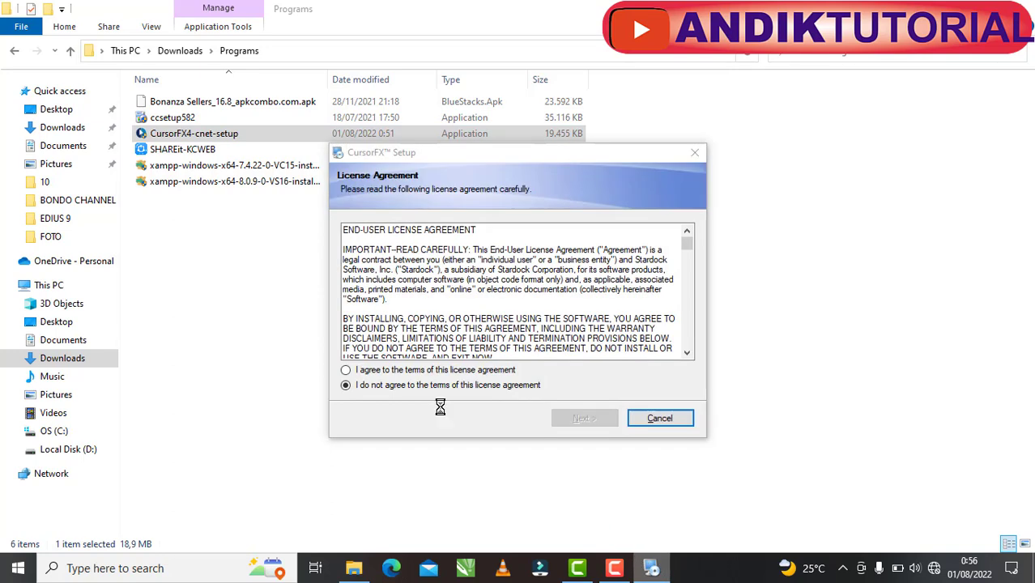
click(394, 370)
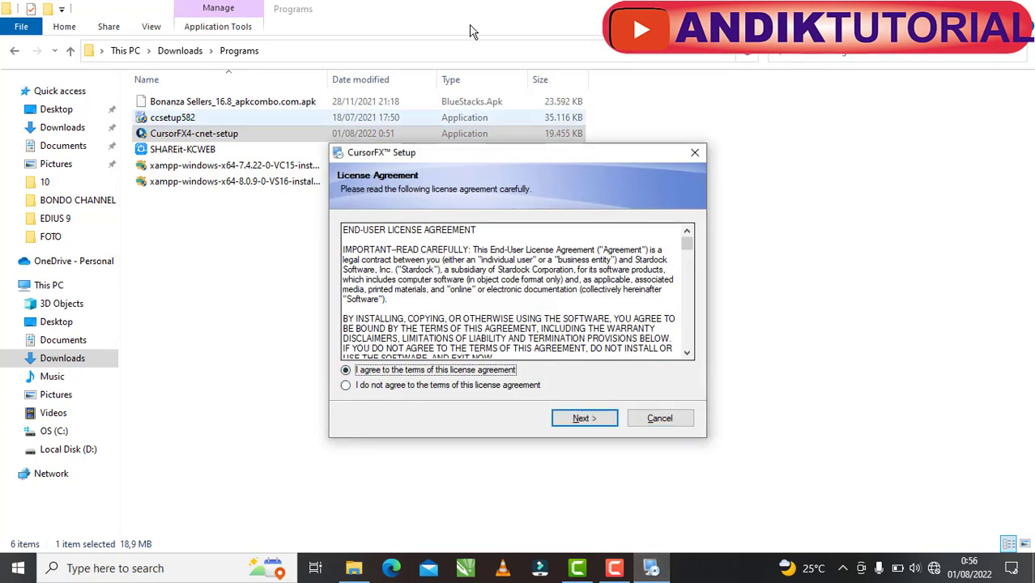
click(581, 419)
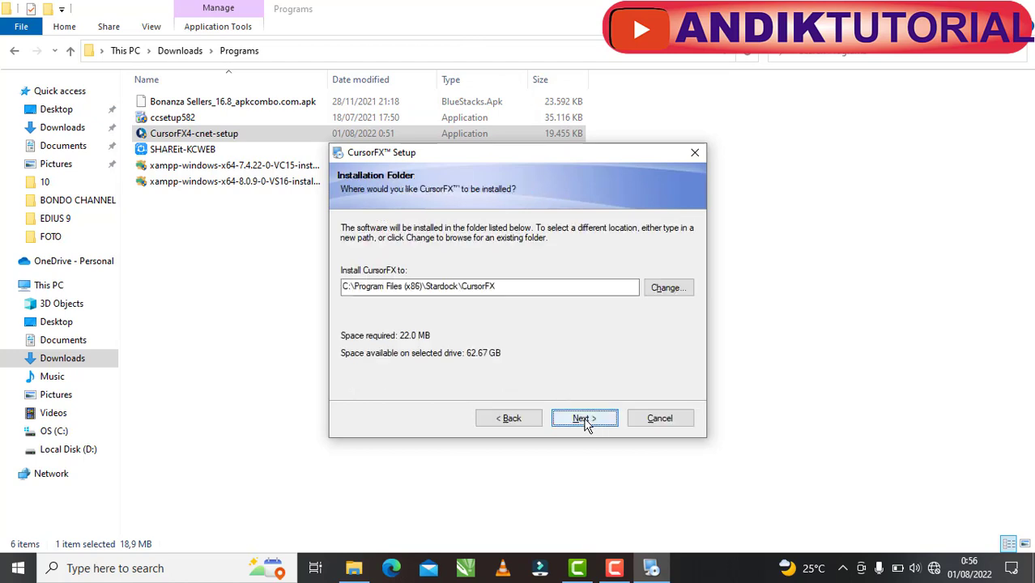
click(578, 426)
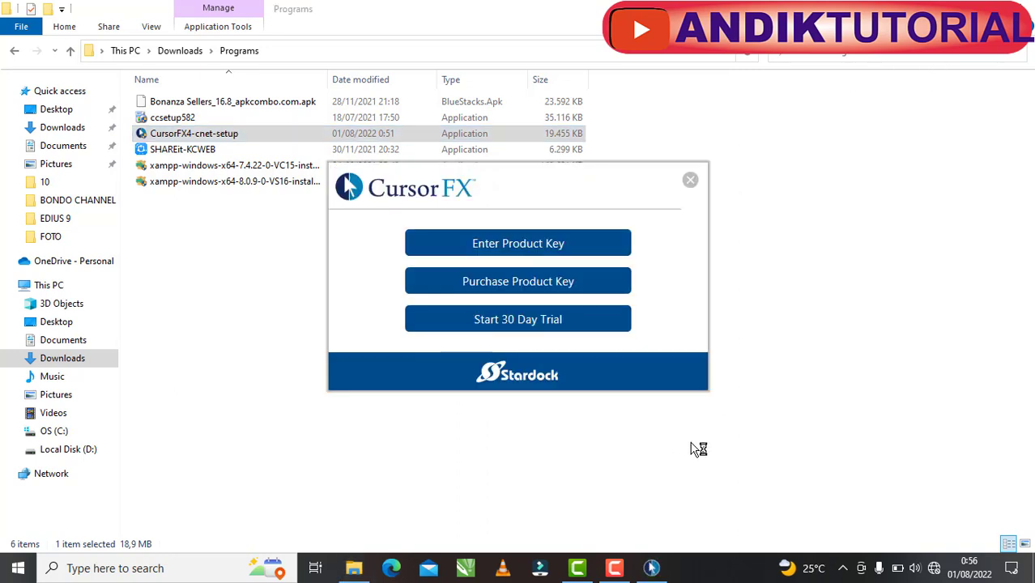
- Start the 30-day trial and submit the user's e-mail address, which hits an activation-server connection error
click(501, 323)
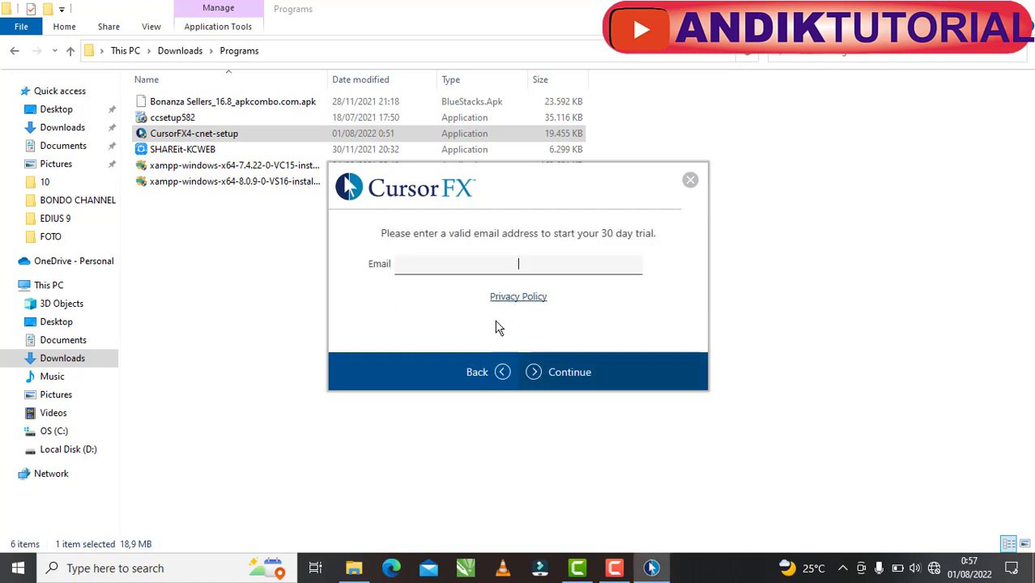
click(564, 378)
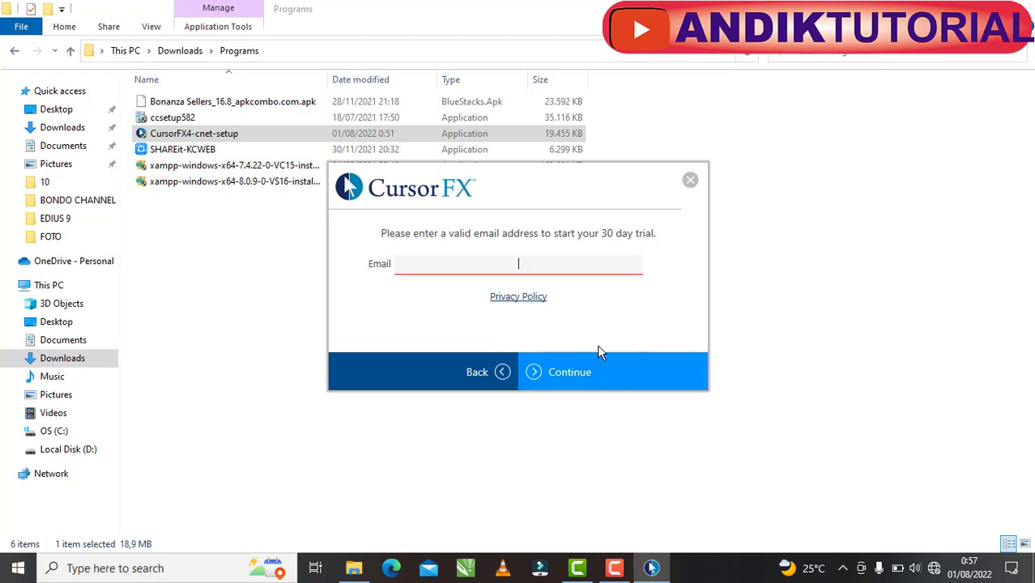
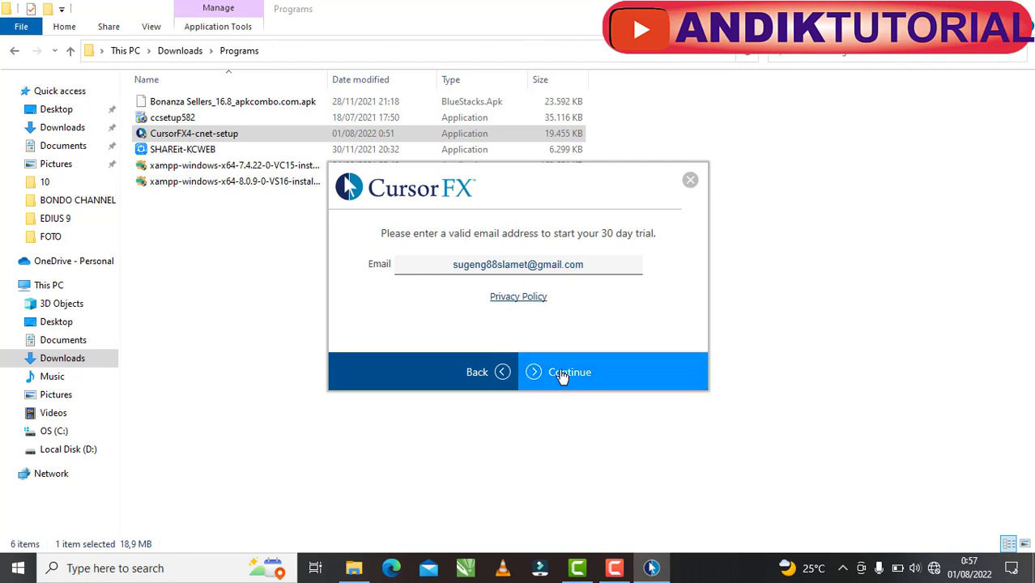
click(562, 374)
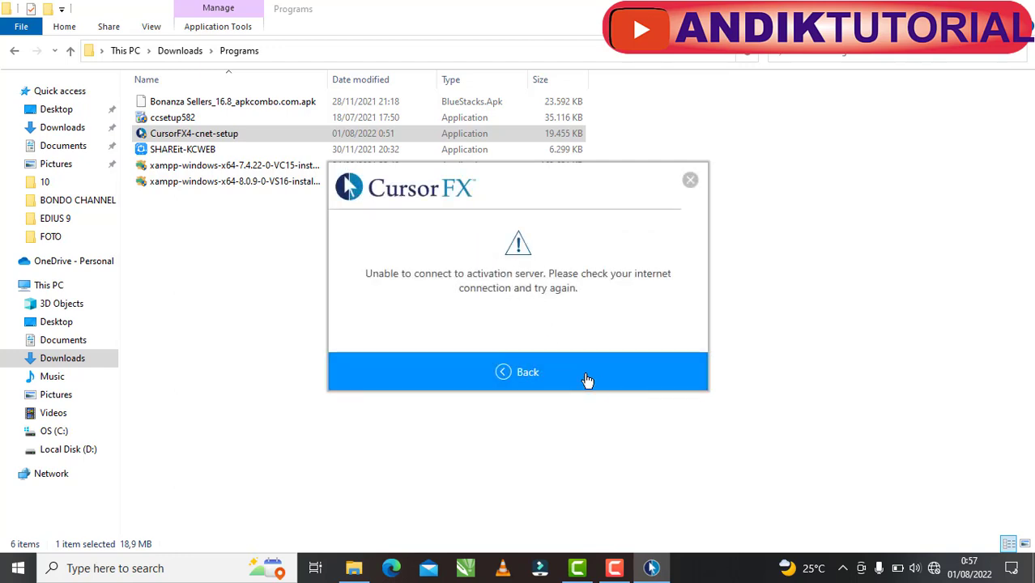
- Connect to the secured Wi-Fi network, then go back to CursorFX's trial e-mail page
click(934, 567)
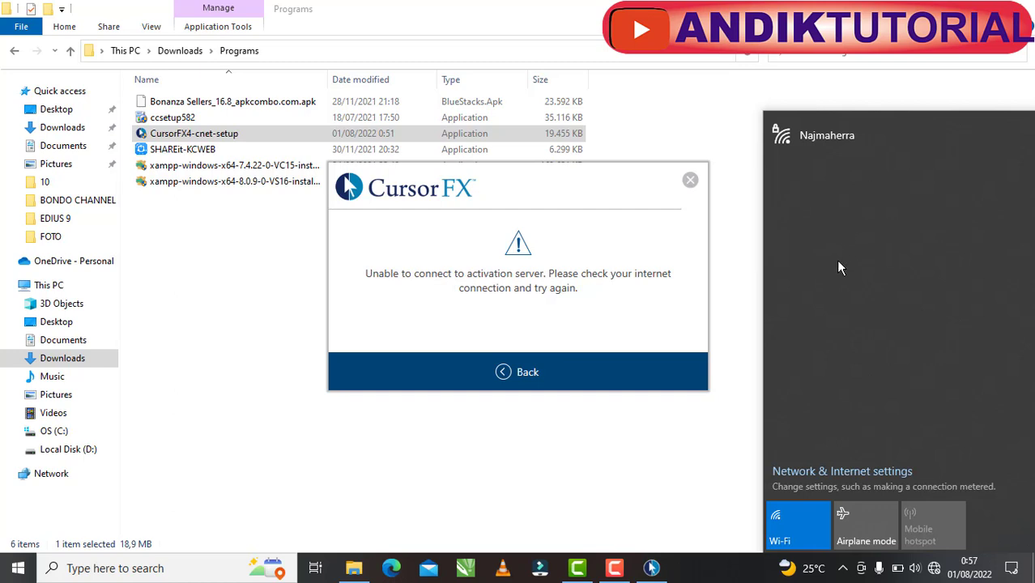
click(555, 285)
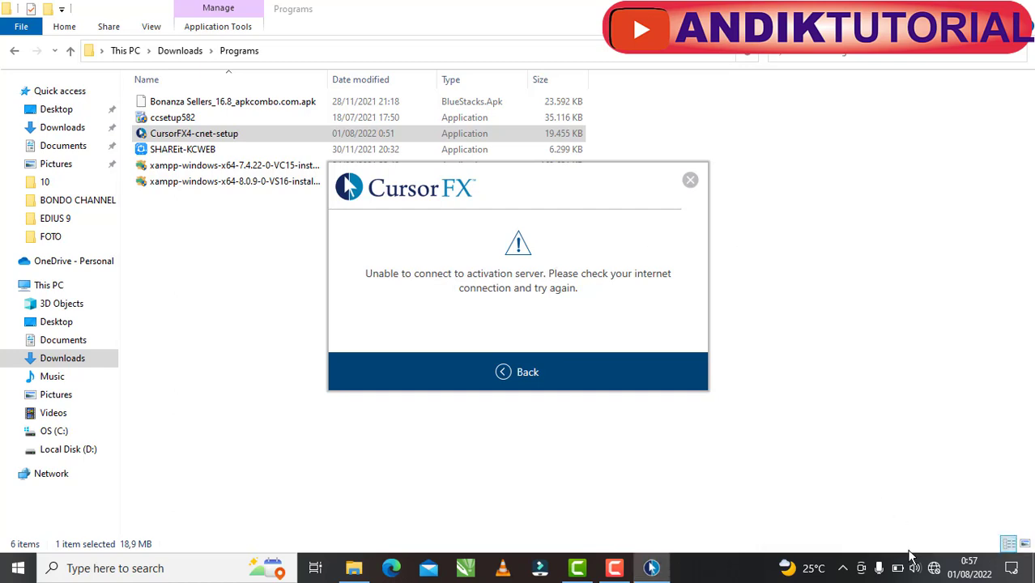
click(933, 568)
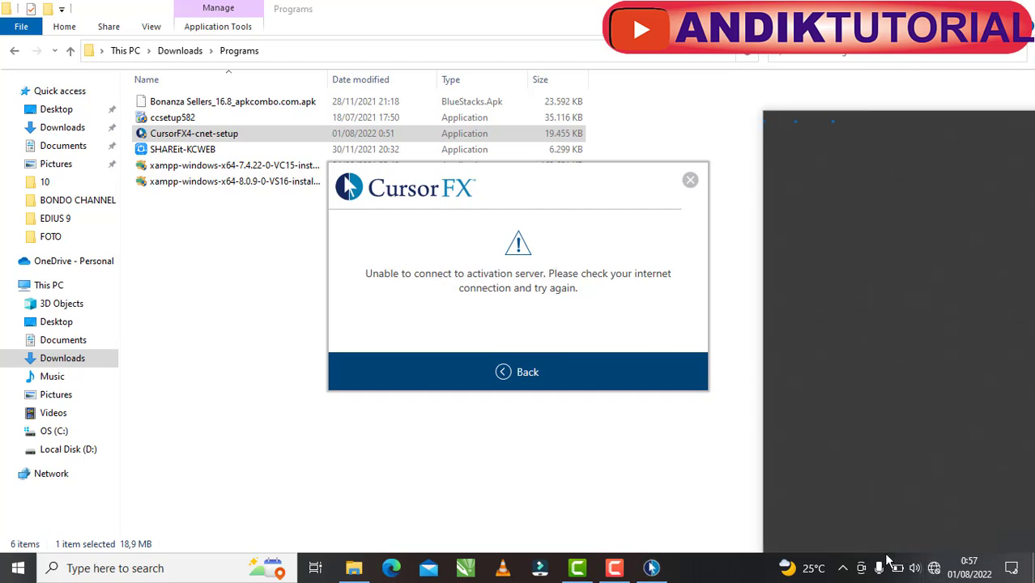
click(857, 139)
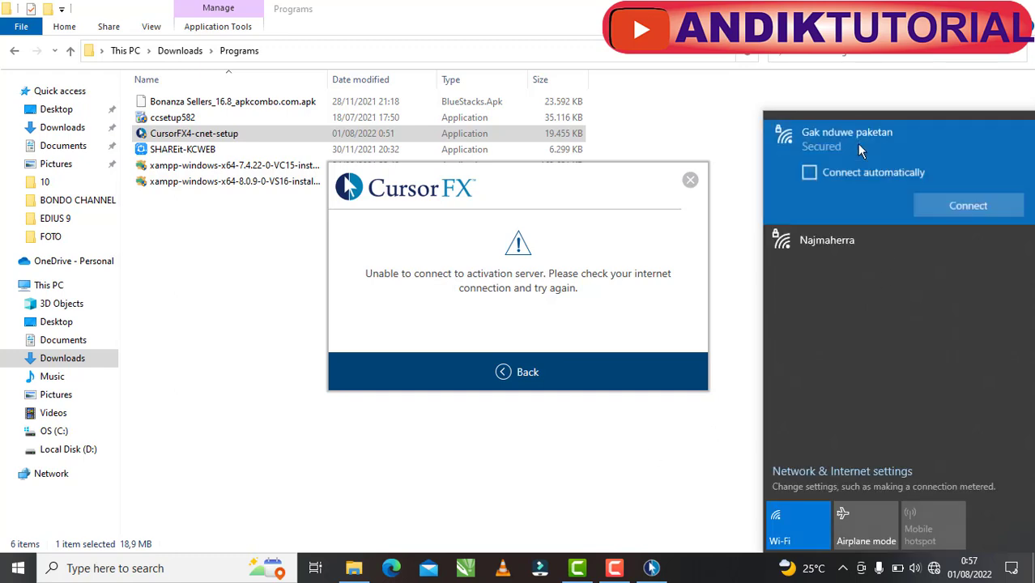
click(966, 209)
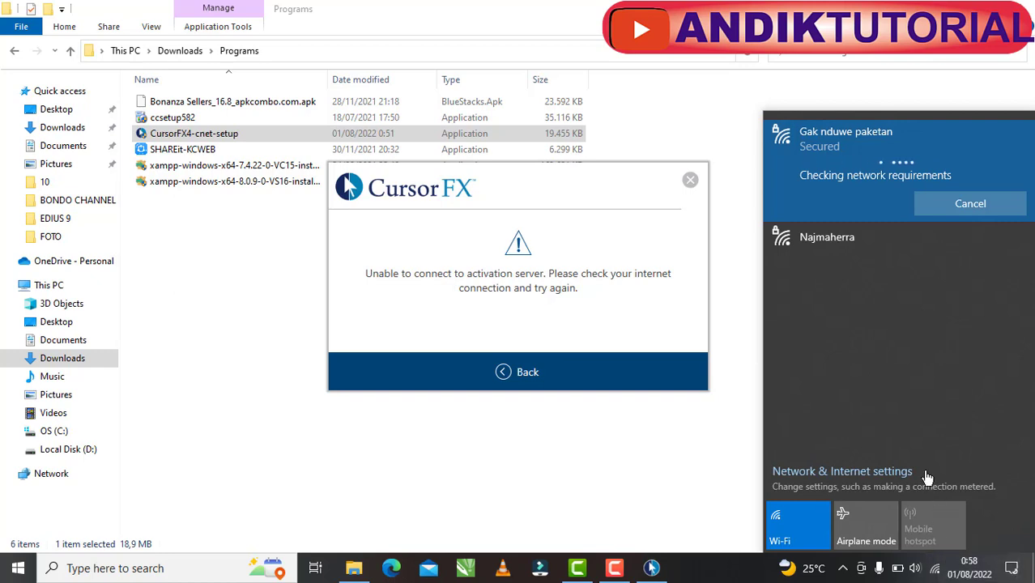
click(923, 565)
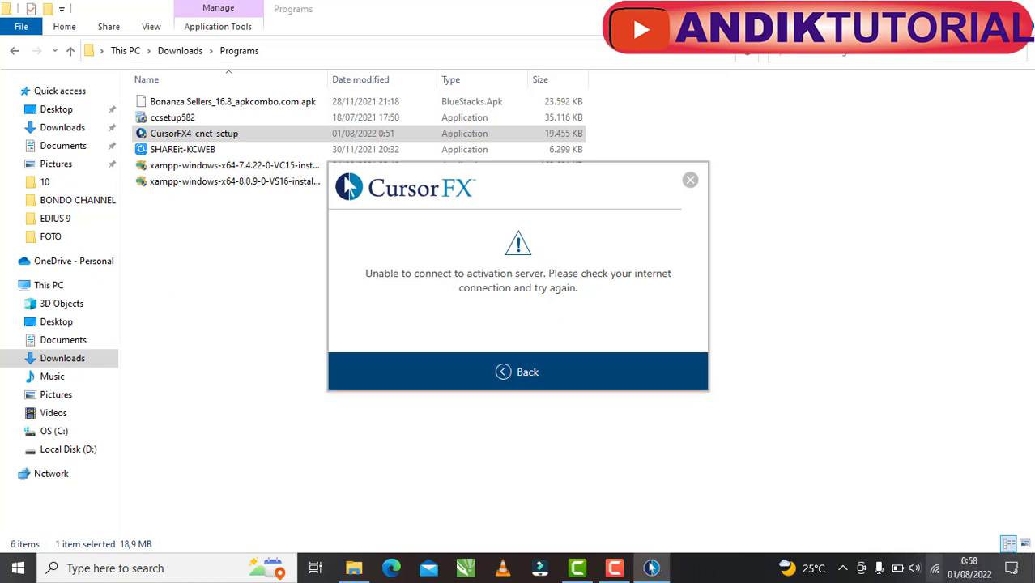
click(522, 377)
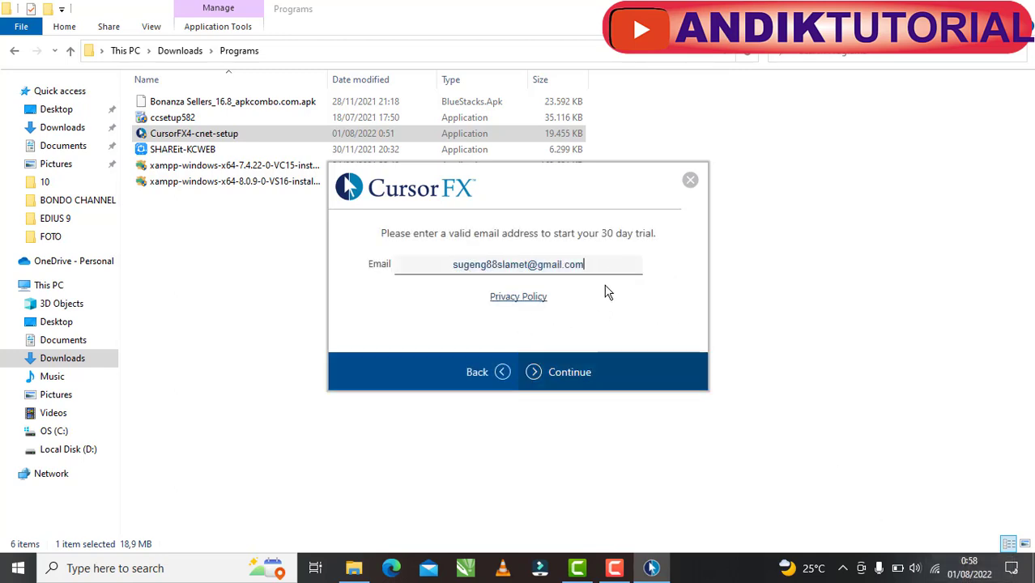
- Resubmit the trial e-mail and continue after verifying it until the trial is activated
click(563, 371)
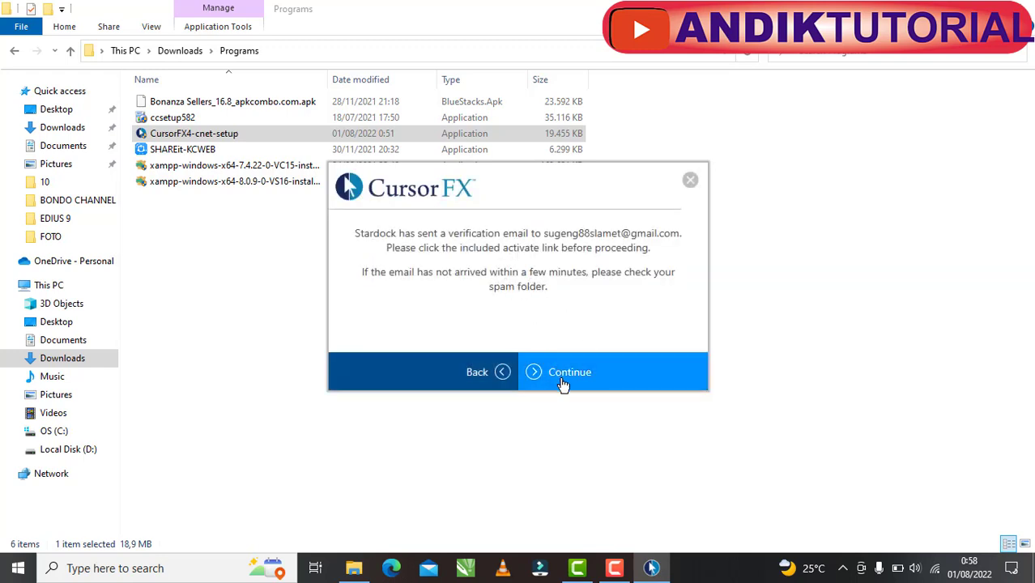
click(571, 378)
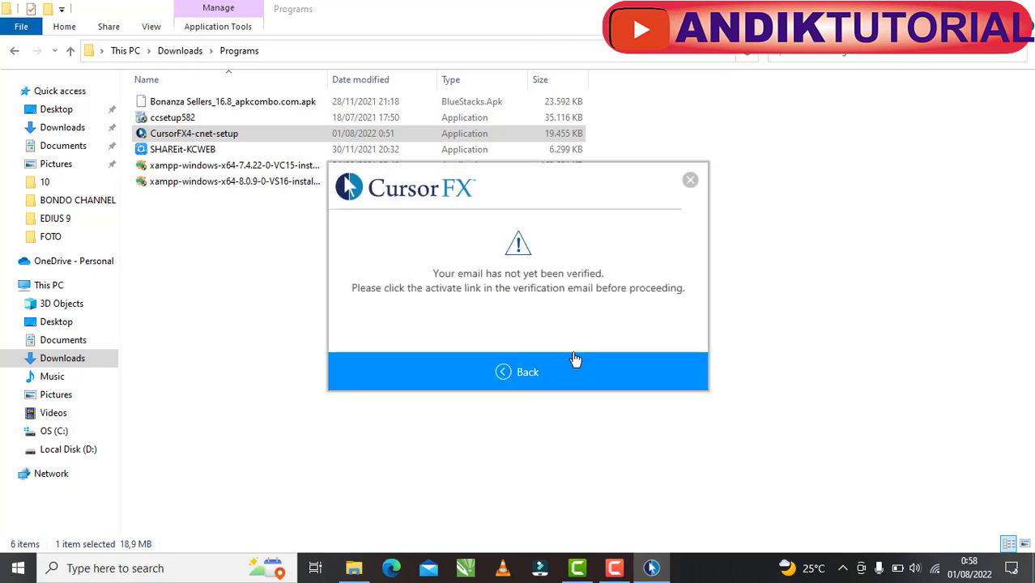
click(533, 377)
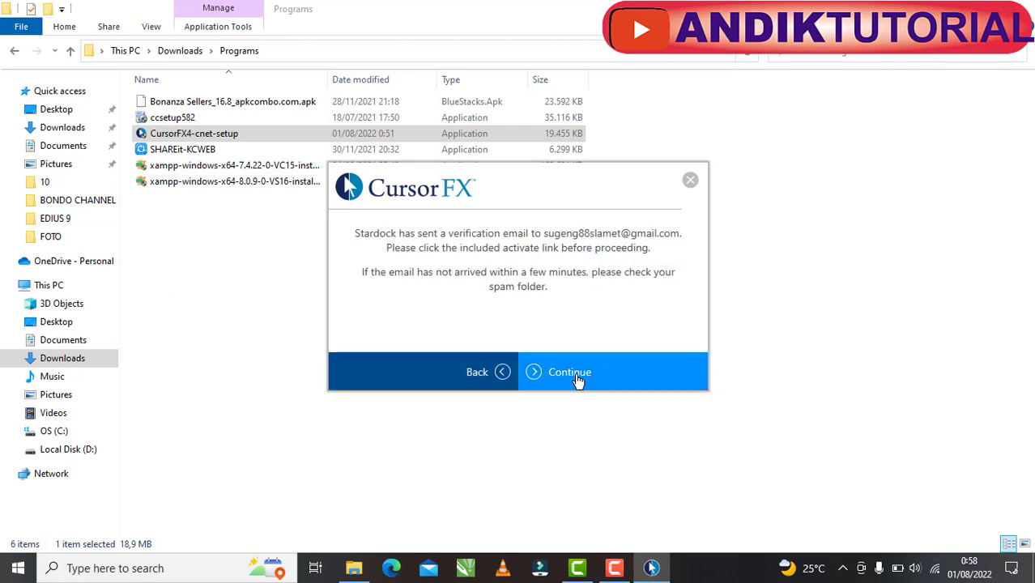
click(589, 377)
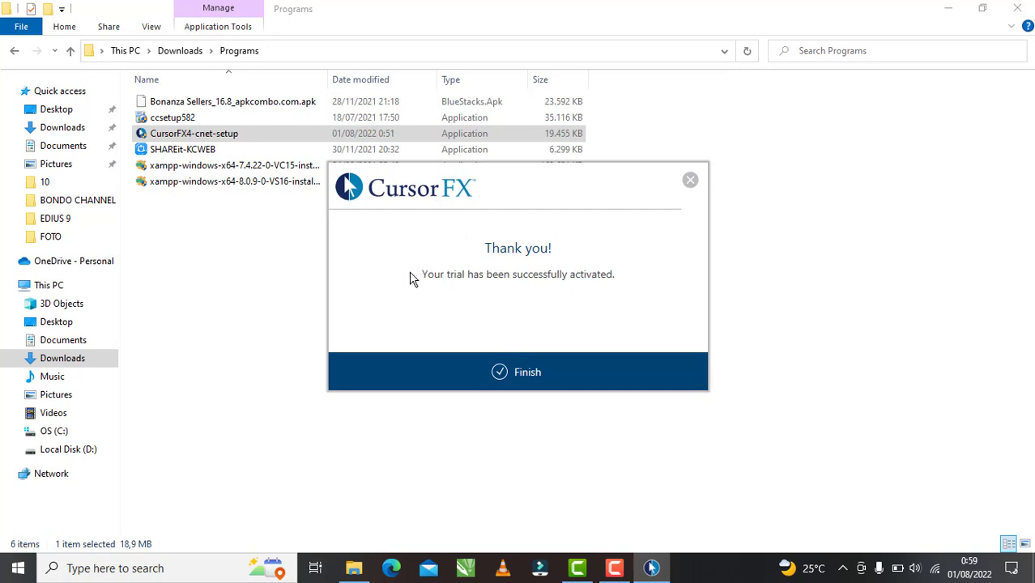
- Finish activation and bring up the CursorFX cursor themes list, hiding File Explorer
click(502, 376)
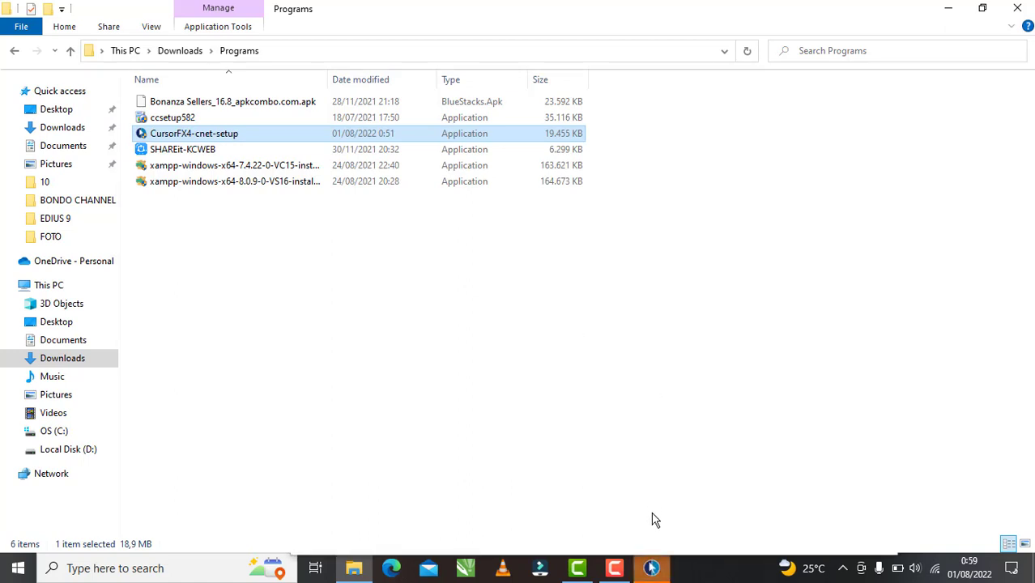
click(652, 569)
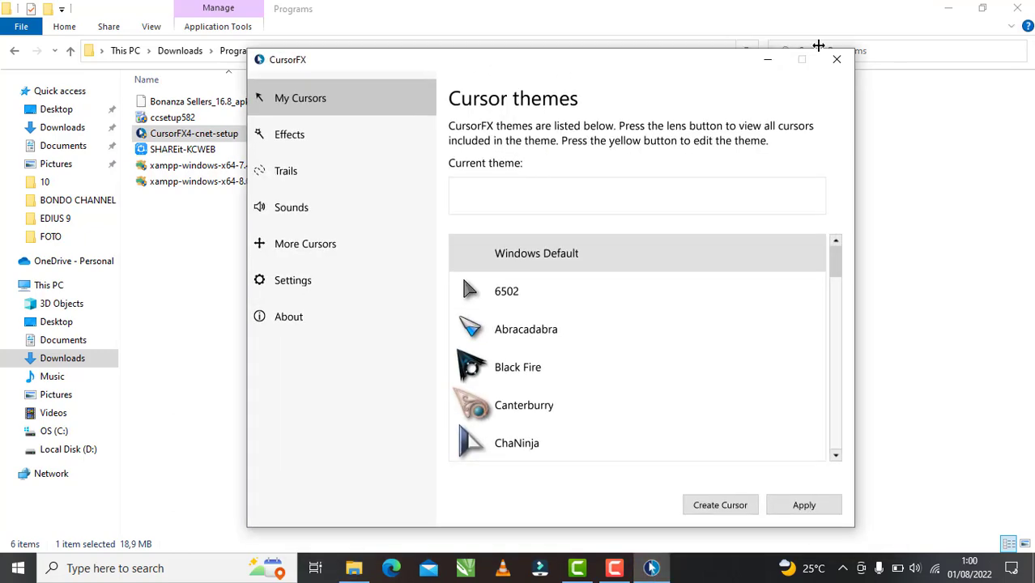
click(940, 9)
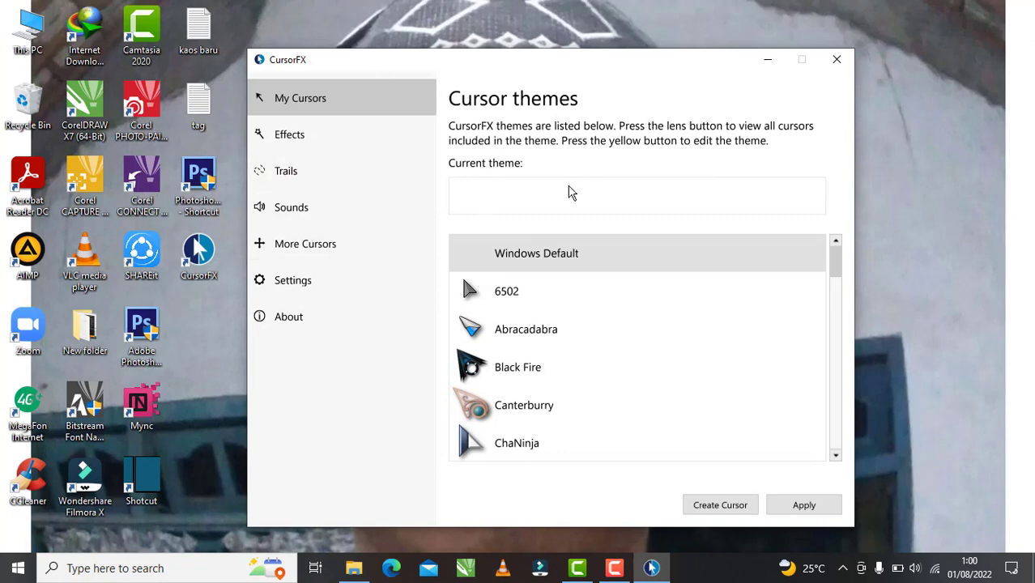
scroll(707, 351, down, 2)
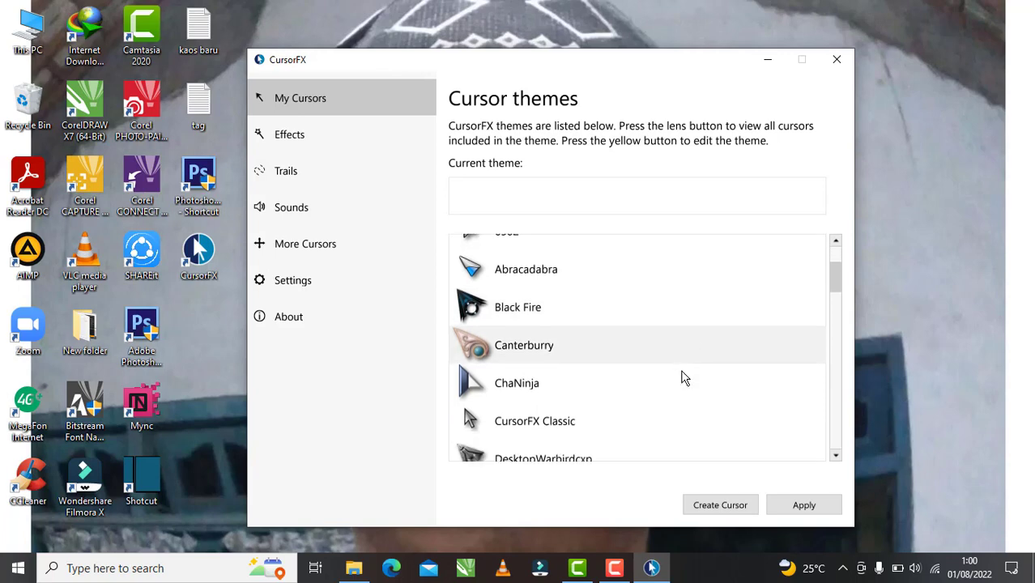
scroll(672, 385, up, 2)
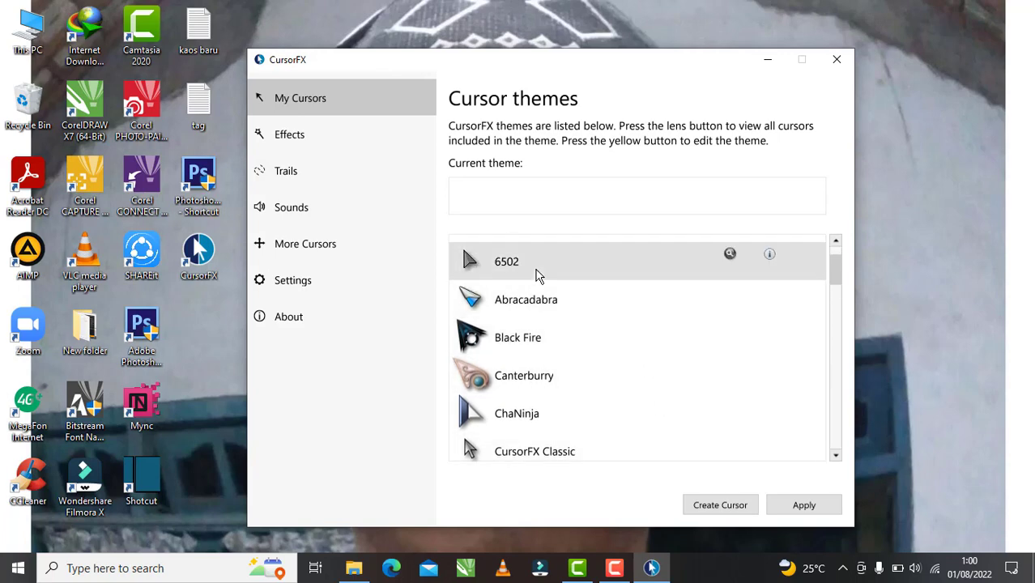
- Preview 6502, Abracadabra and Black Fire, then apply the Abracadabra theme
click(536, 276)
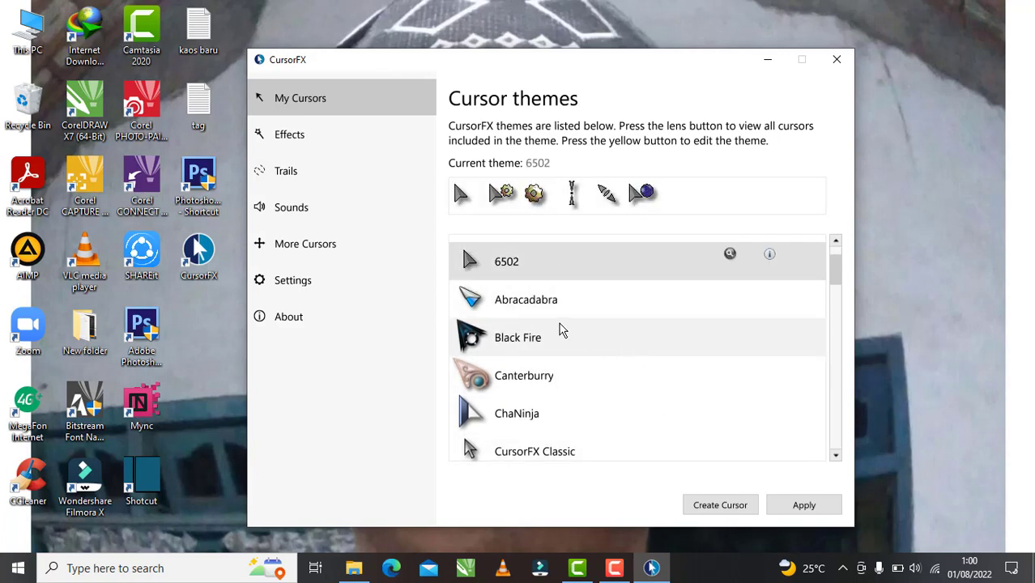
click(531, 302)
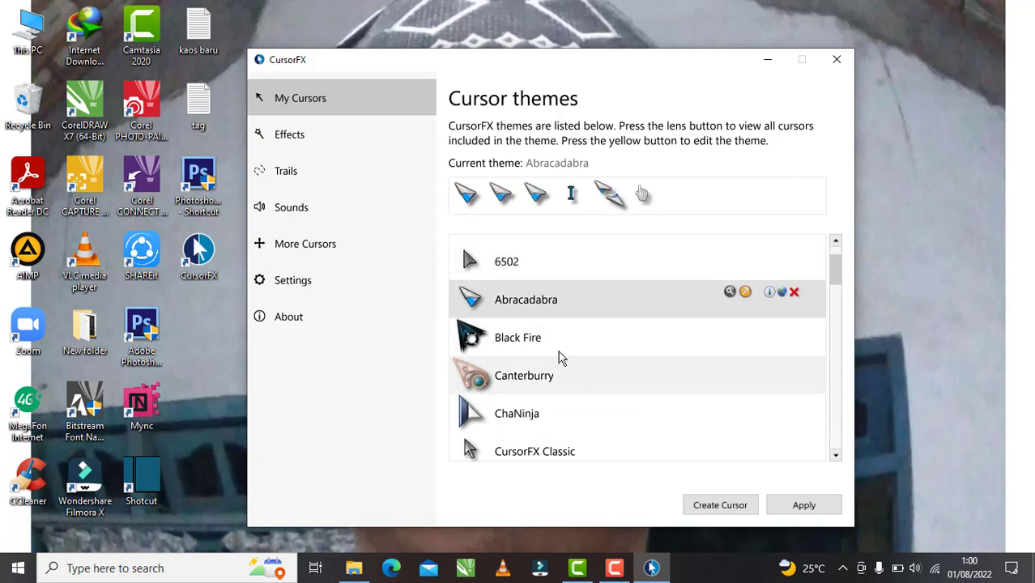
click(547, 331)
click(514, 298)
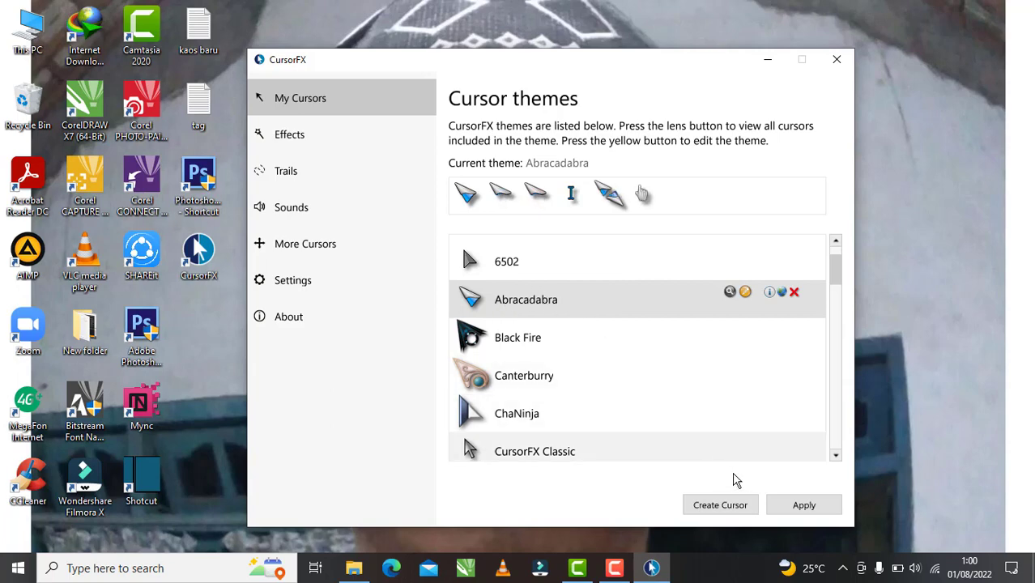
click(806, 506)
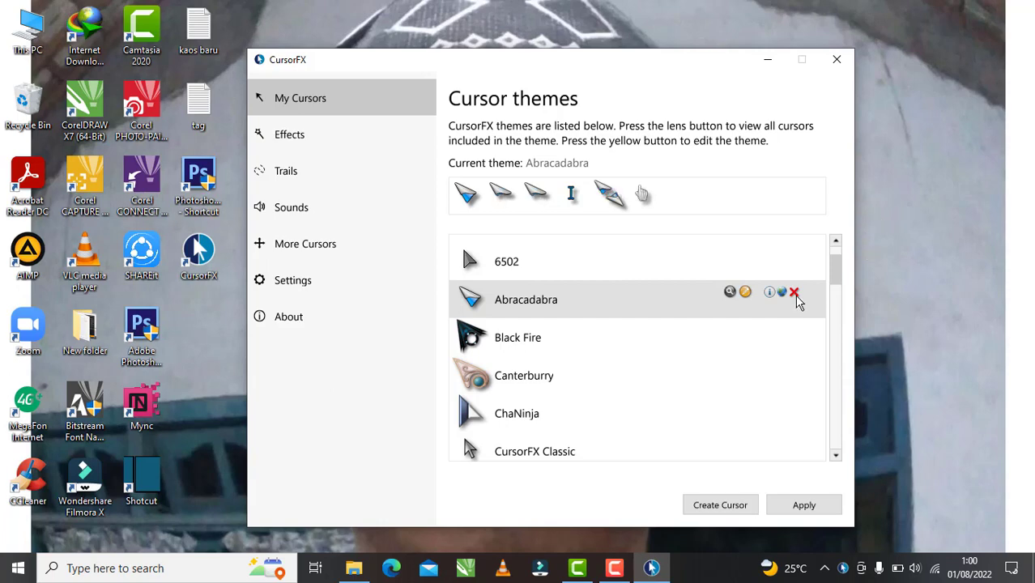
- Apply the Black Fire cursor theme
click(530, 333)
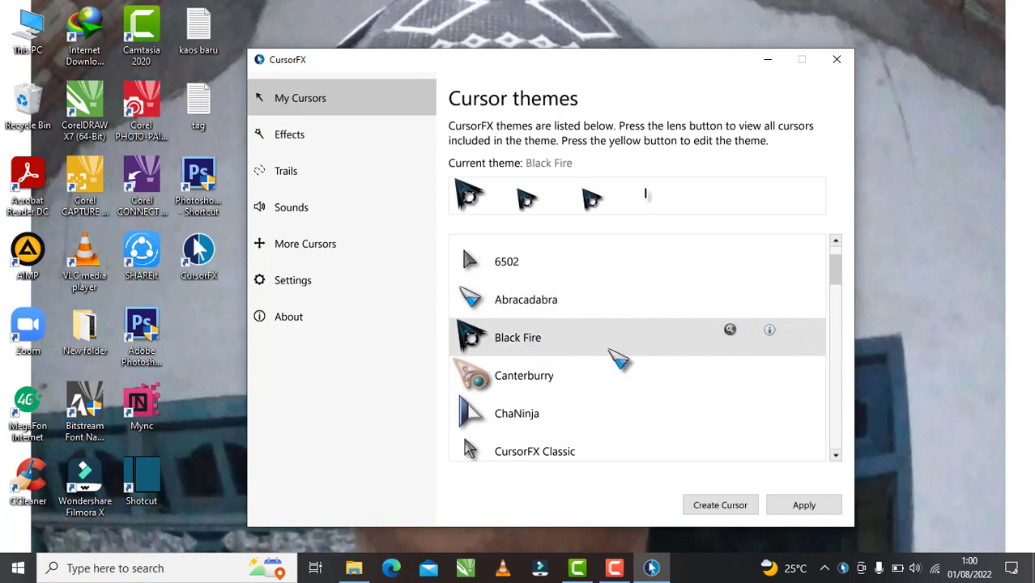
click(813, 503)
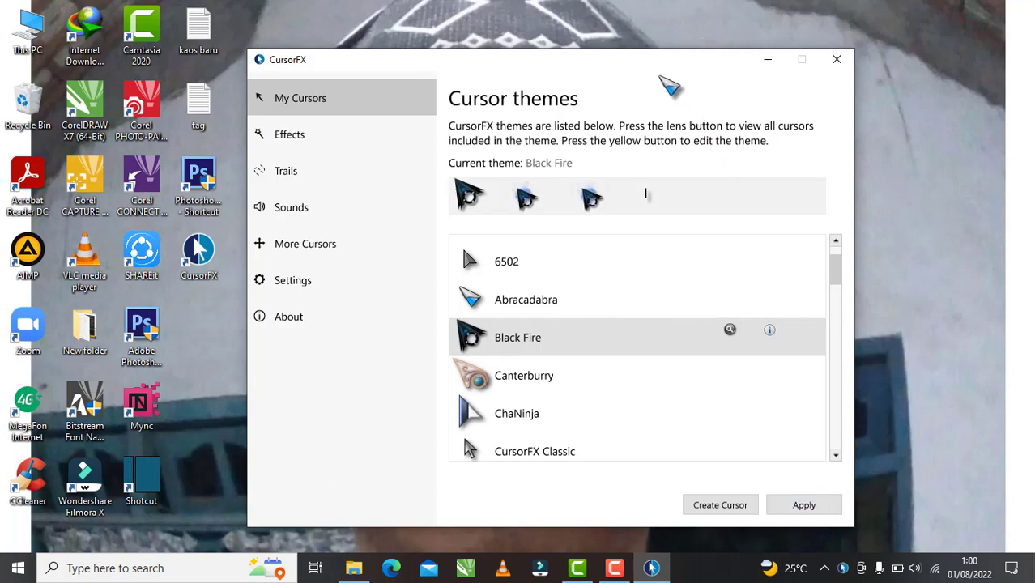
scroll(575, 356, down, 1)
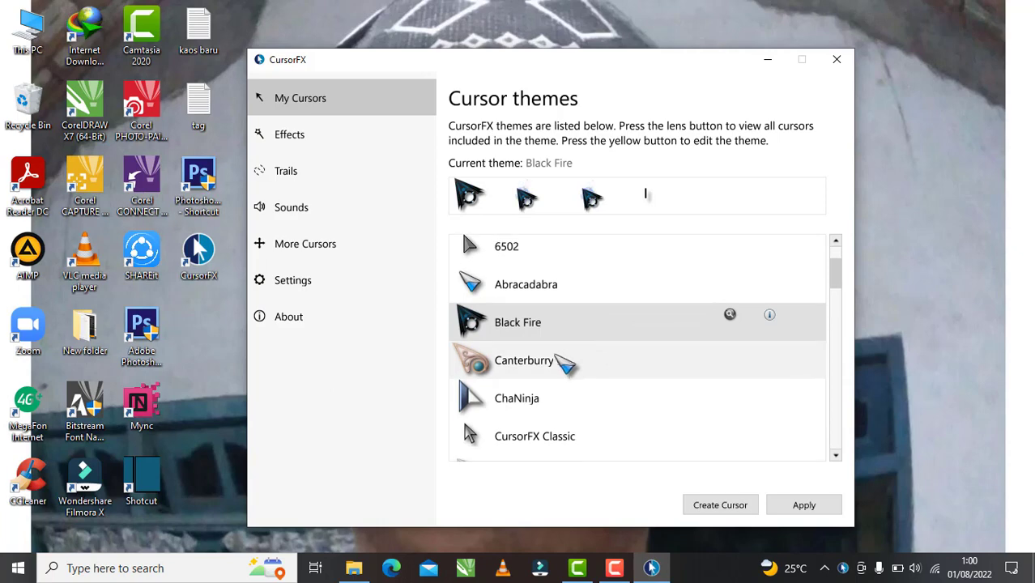
- Apply the Canterbury theme, then scroll down and apply GlassMaxX
click(557, 359)
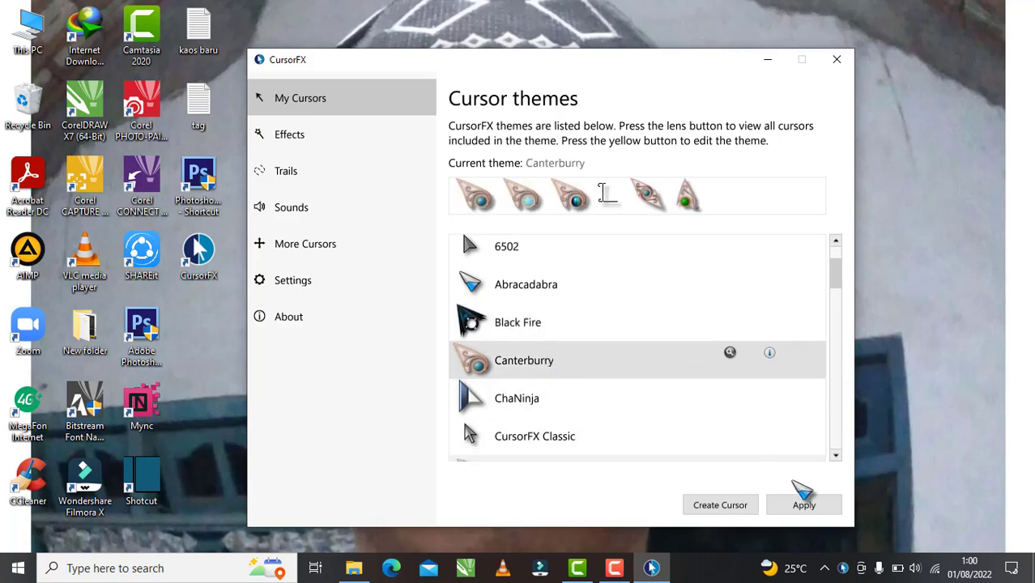
click(801, 502)
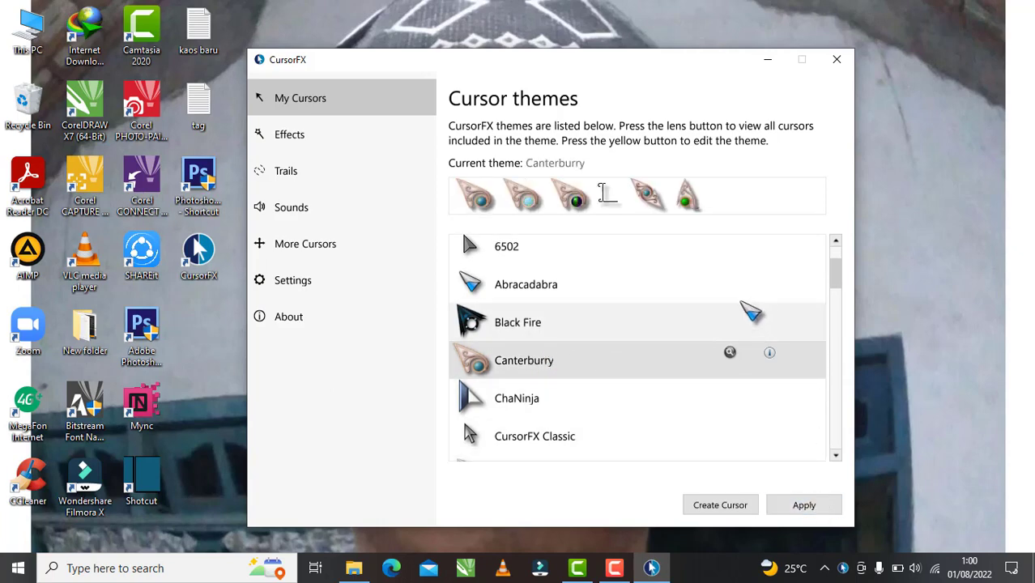
scroll(739, 305, down, 4)
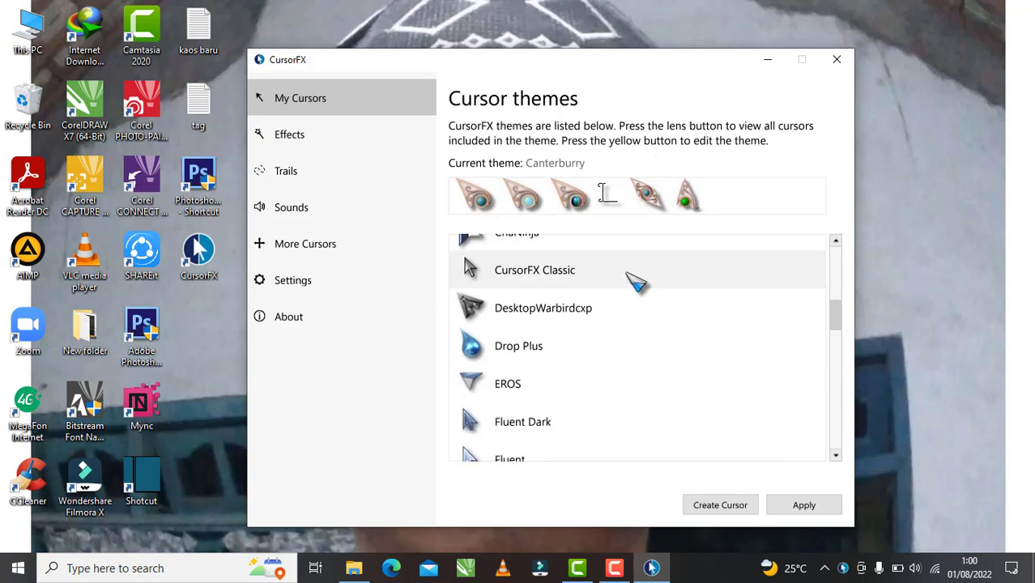
scroll(646, 316, down, 3)
scroll(657, 346, down, 1)
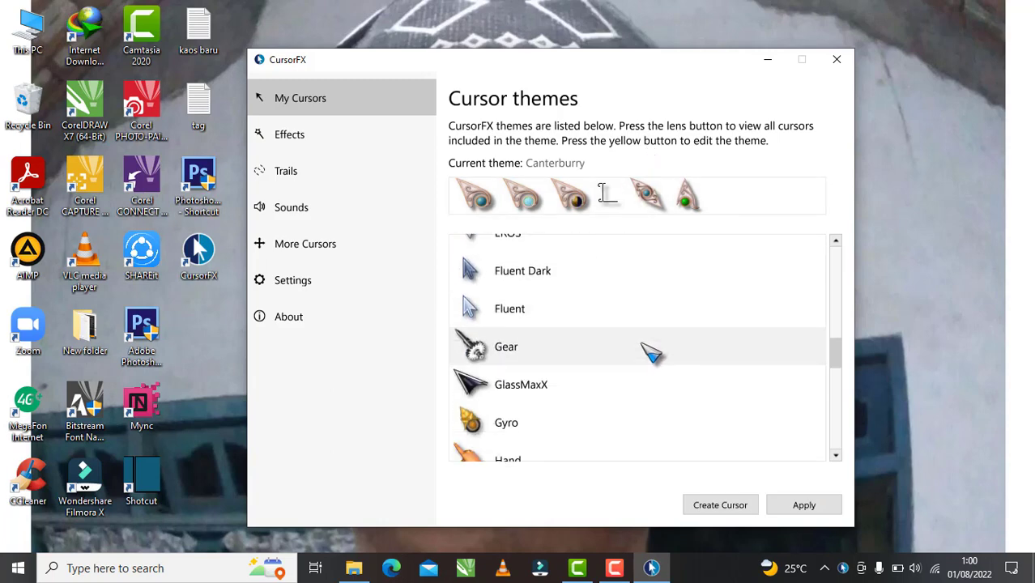
scroll(654, 346, down, 1)
click(585, 351)
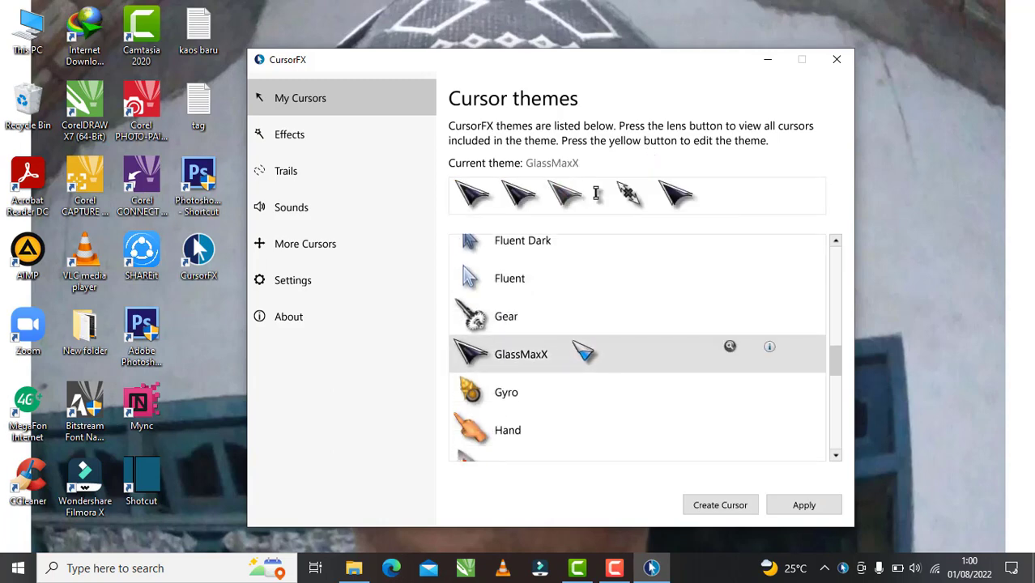
click(806, 509)
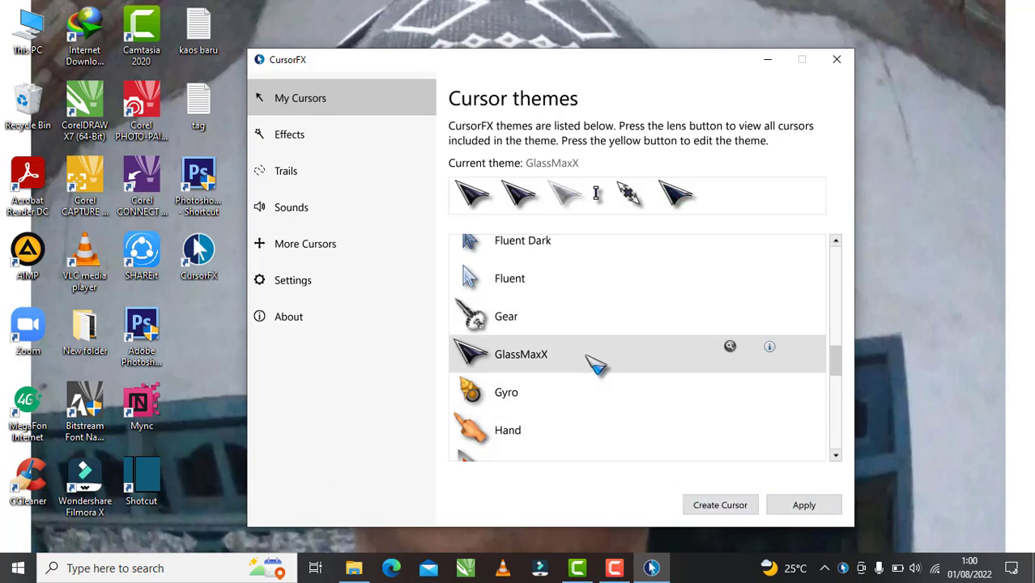
- Preview the Fluent theme, then select Gear
scroll(625, 300, down, 1)
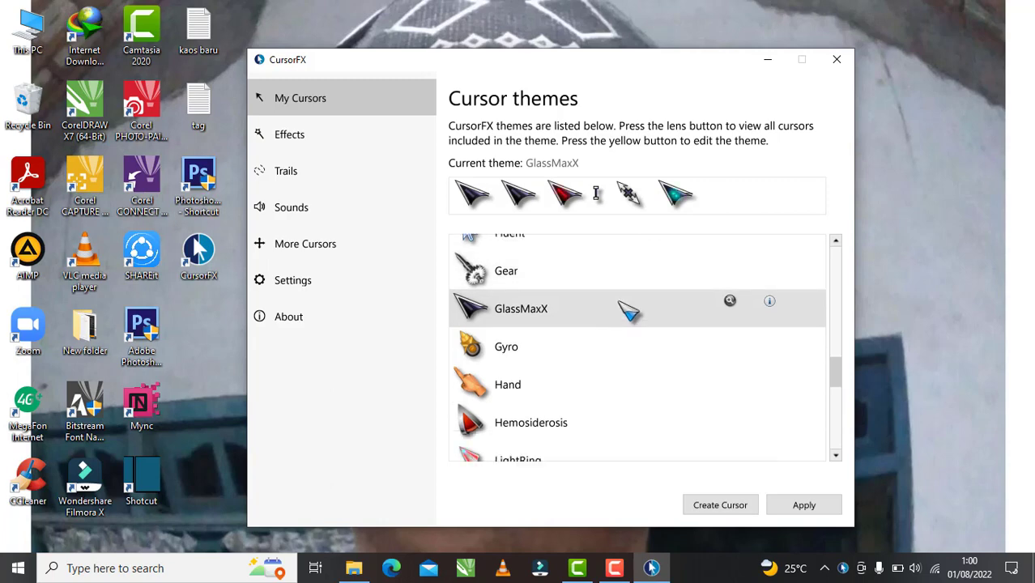
scroll(628, 309, down, 5)
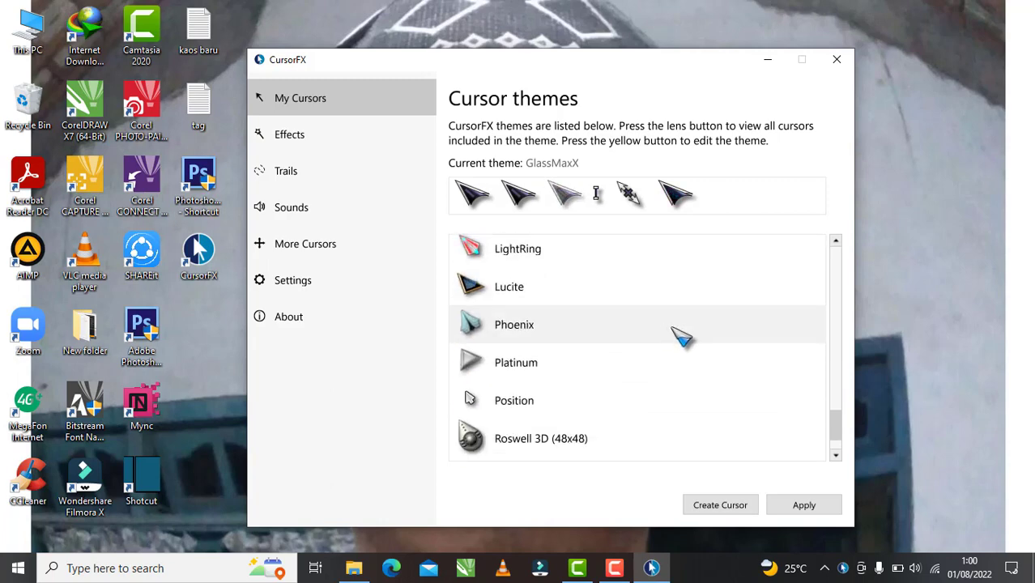
scroll(685, 364, down, 1)
scroll(737, 385, up, 2)
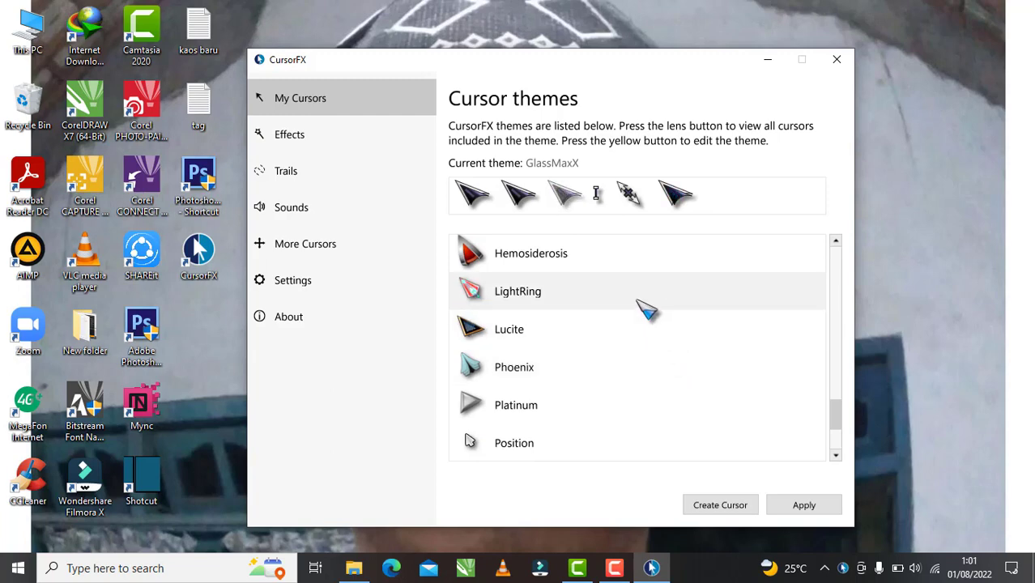
scroll(639, 308, up, 3)
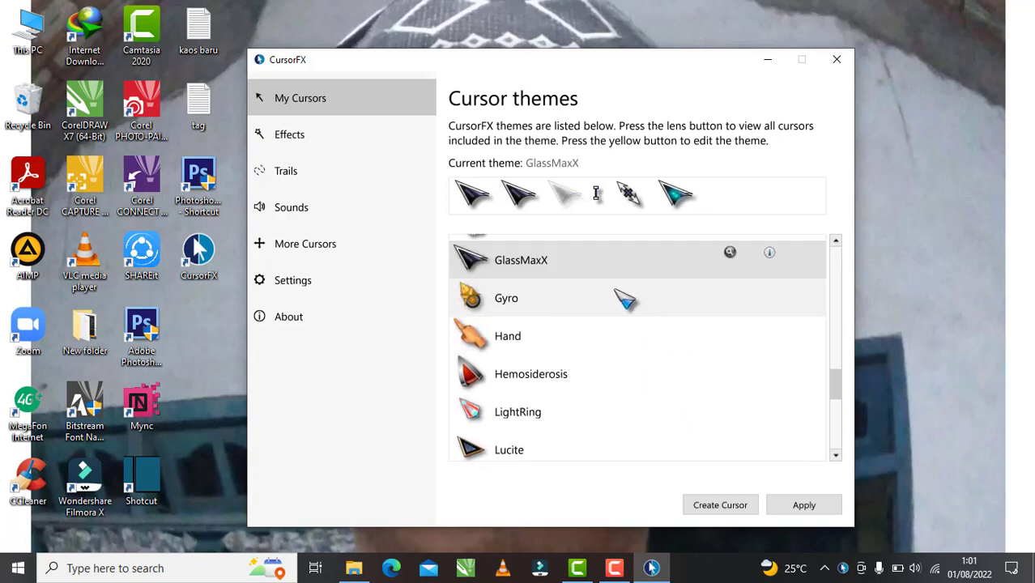
scroll(625, 299, up, 3)
click(548, 290)
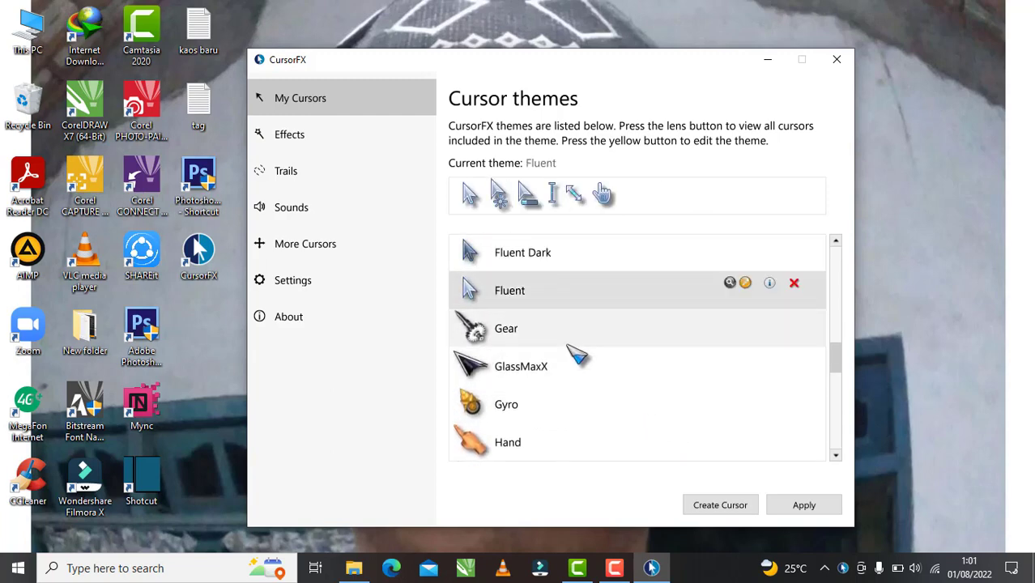
click(543, 337)
scroll(566, 365, up, 2)
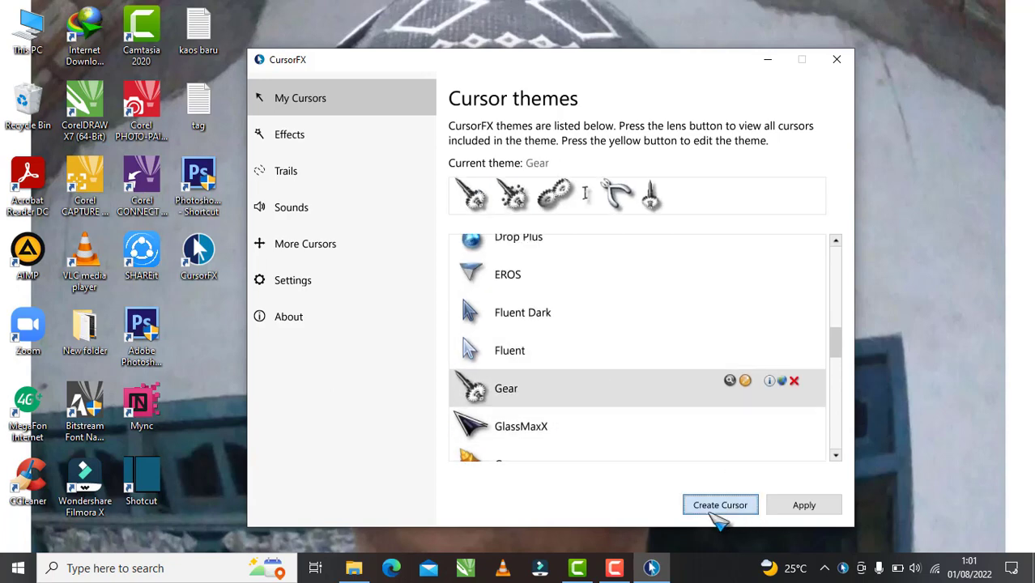
- Apply Gear, view the Effects and Trails pages, then return to My Cursors
click(818, 502)
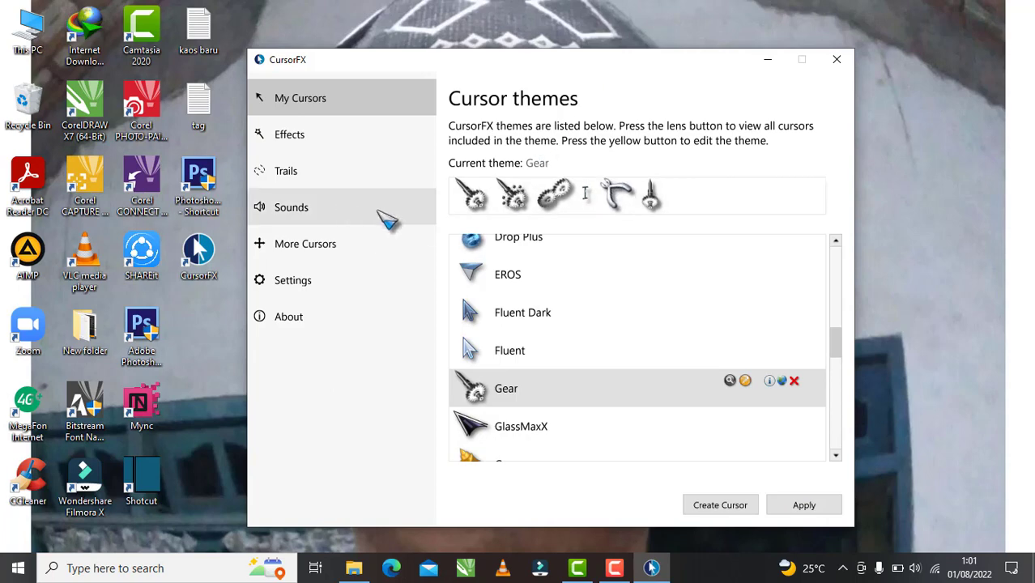
click(301, 140)
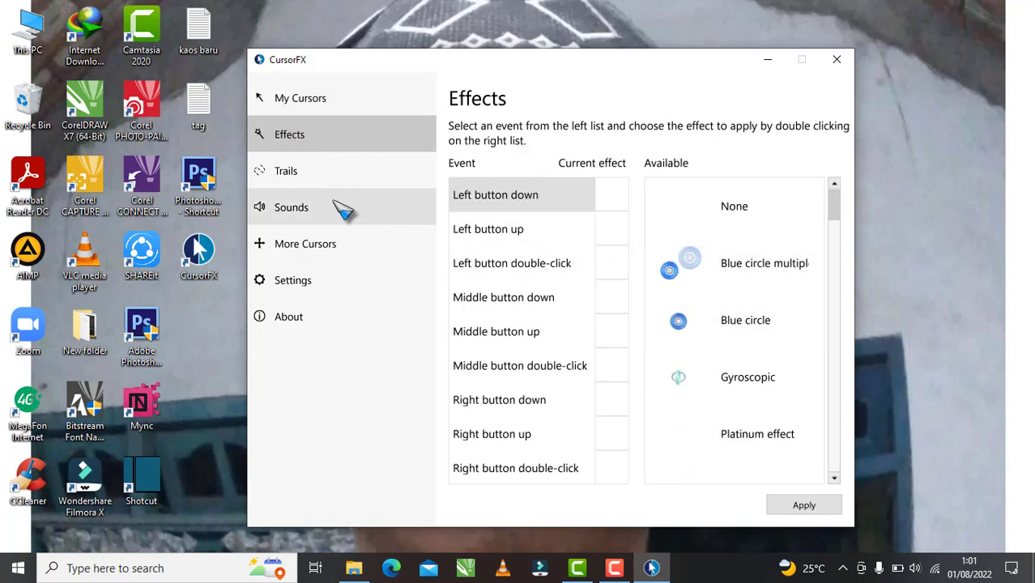
click(325, 170)
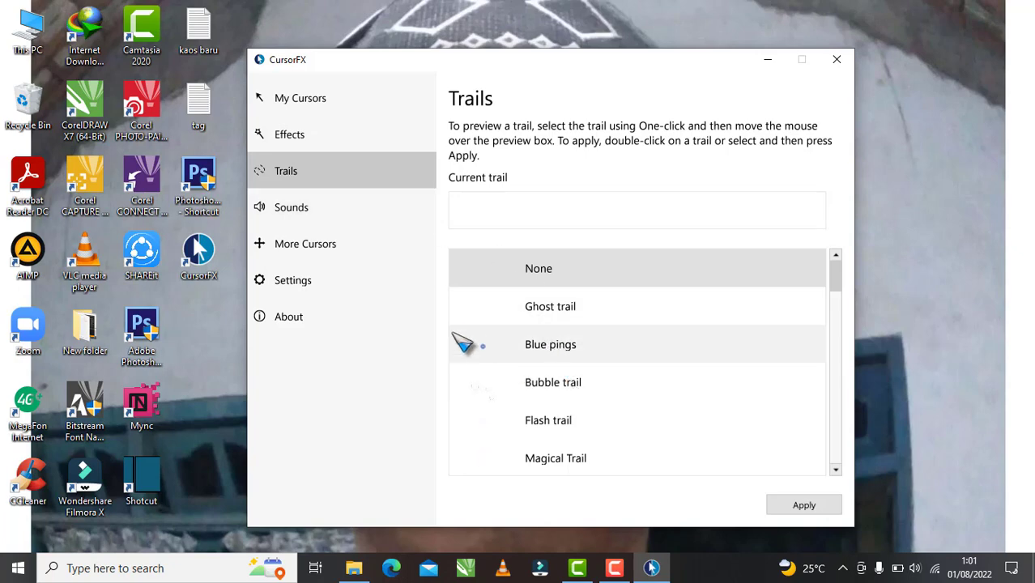
click(316, 98)
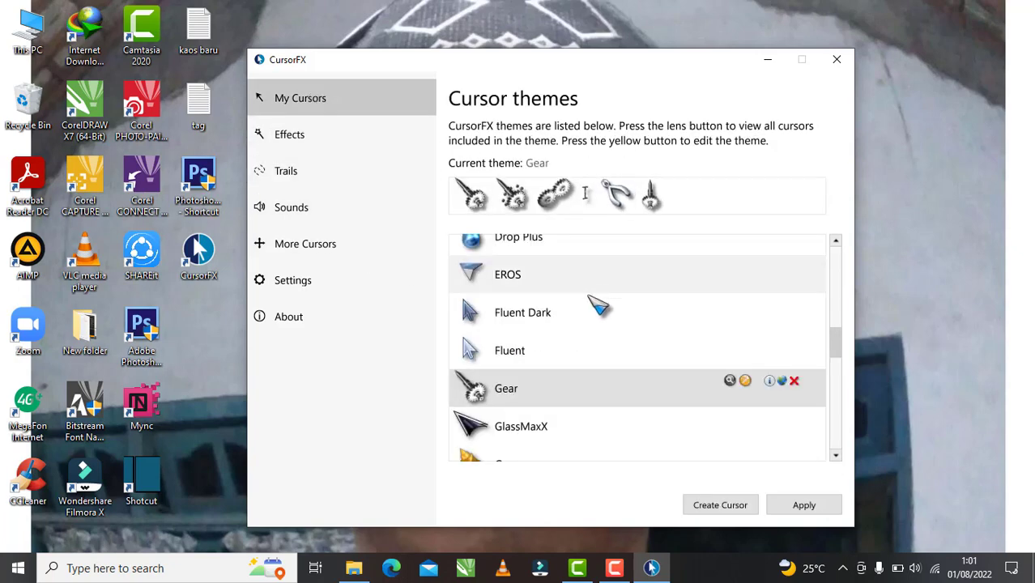
- Preview Rubberish, apply Lucite as the cursor theme, and minimise CursorFX
scroll(599, 306, down, 8)
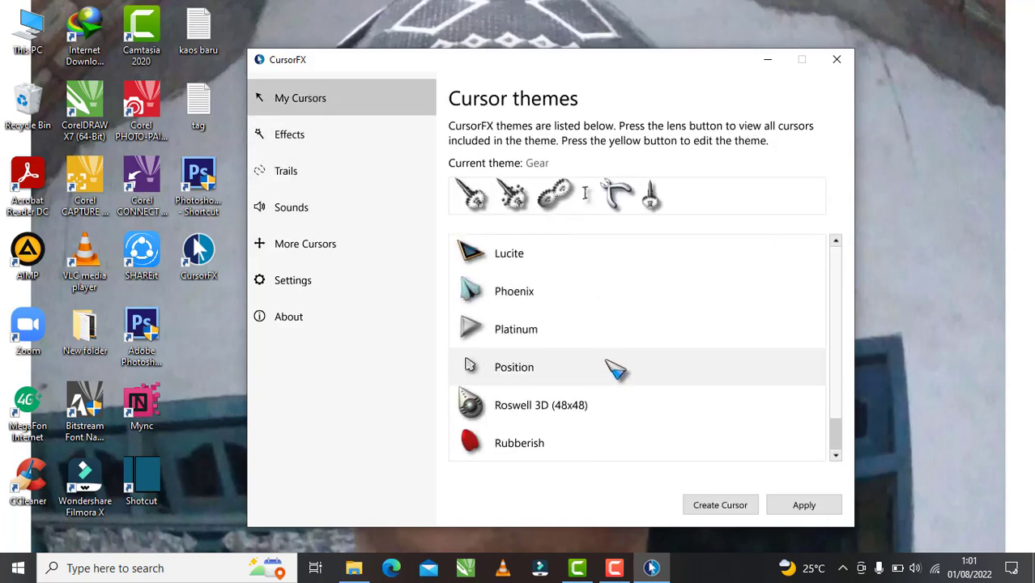
click(549, 444)
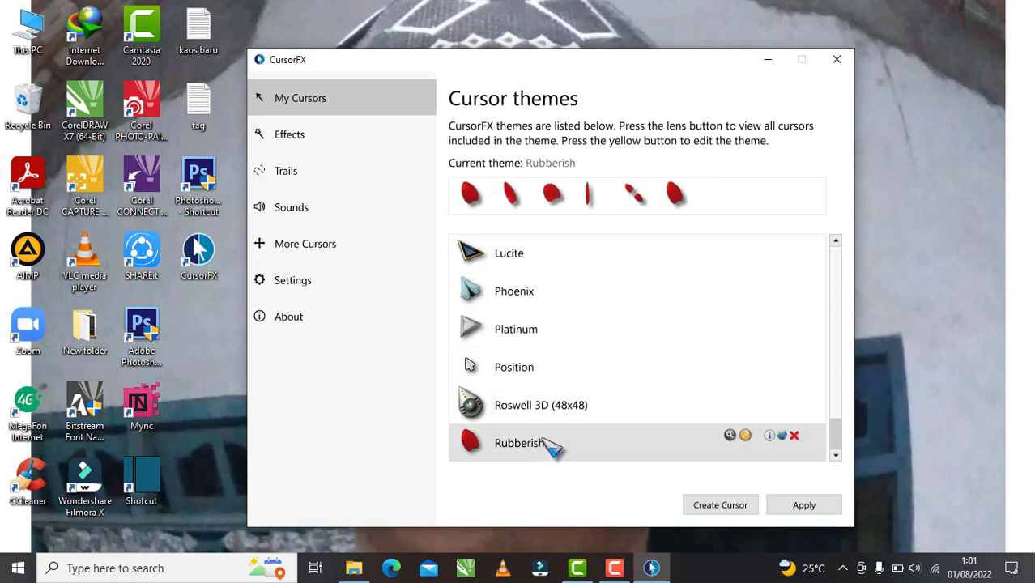
click(500, 257)
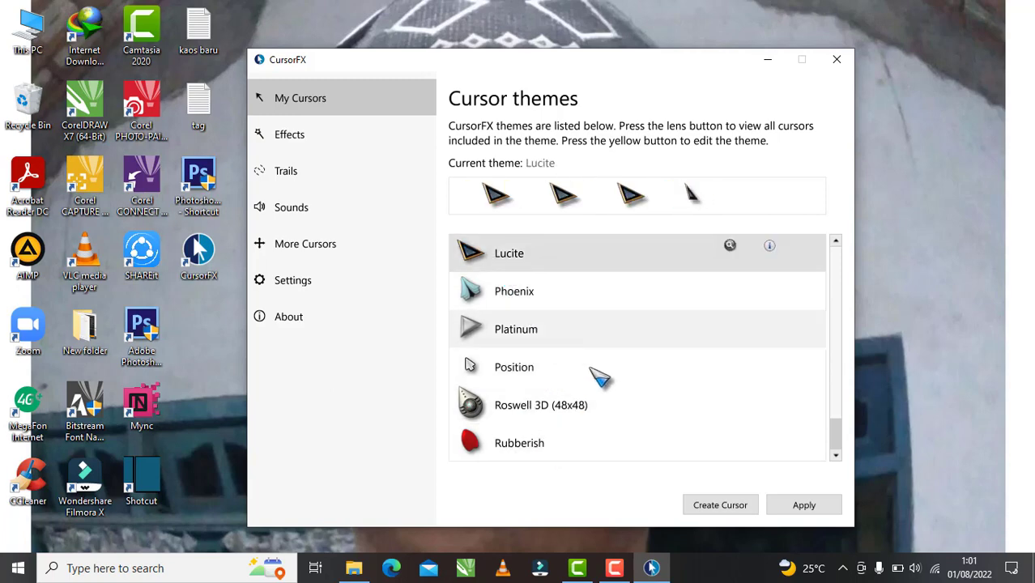
click(804, 505)
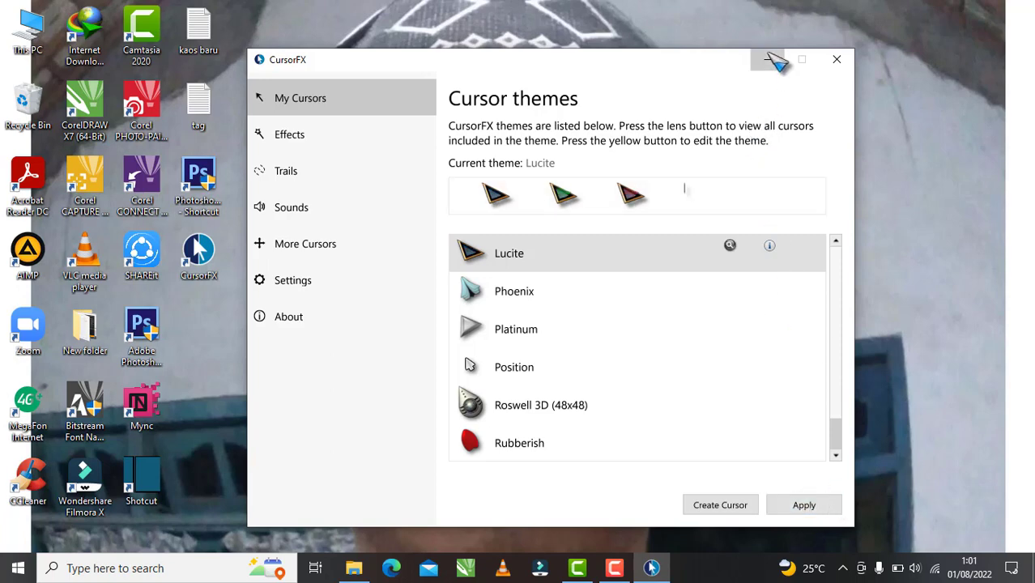
click(775, 60)
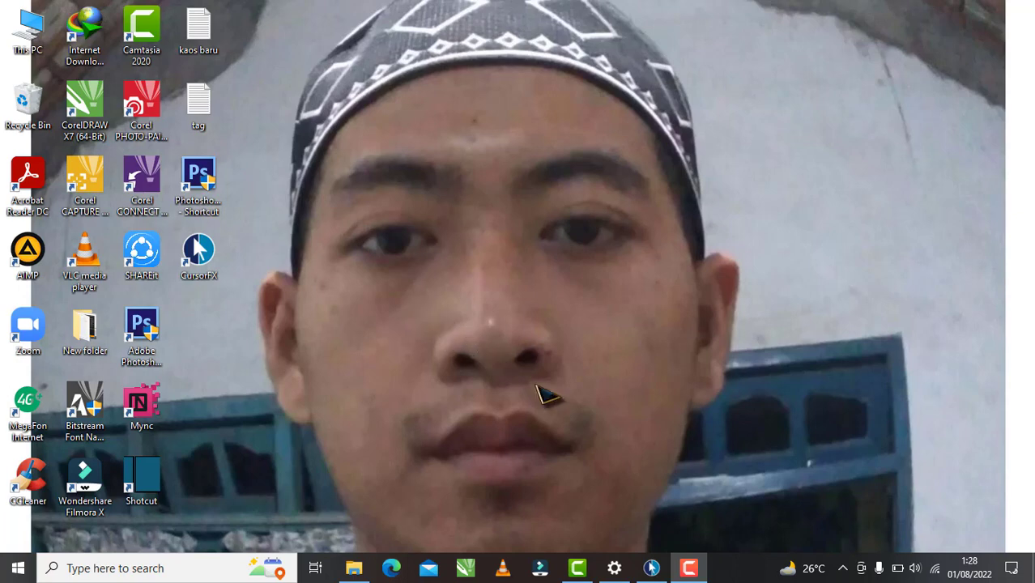
- Reopen CursorFX, apply the Windows Default cursor theme, and minimise the window
click(651, 568)
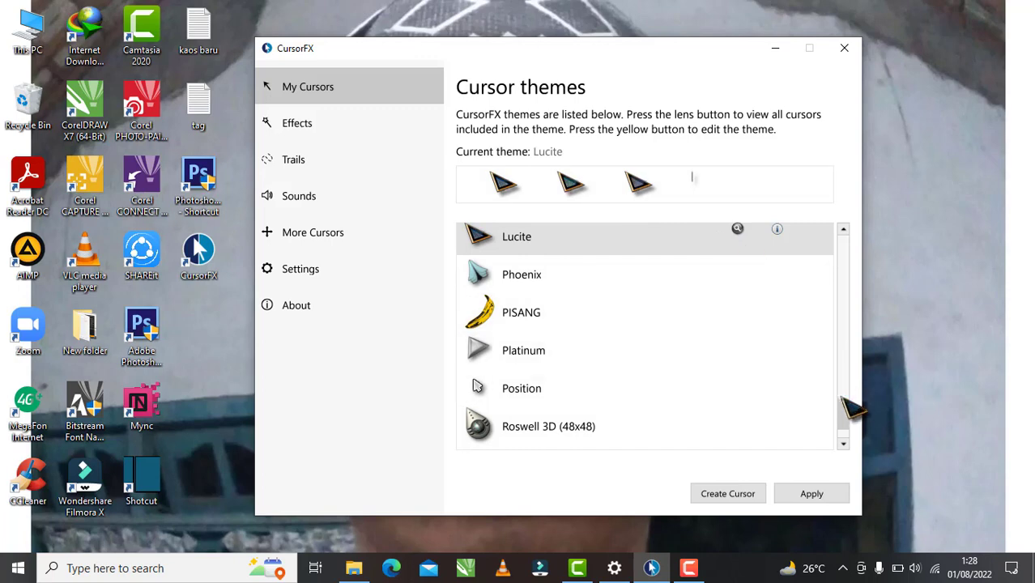
drag(846, 406, 839, 235)
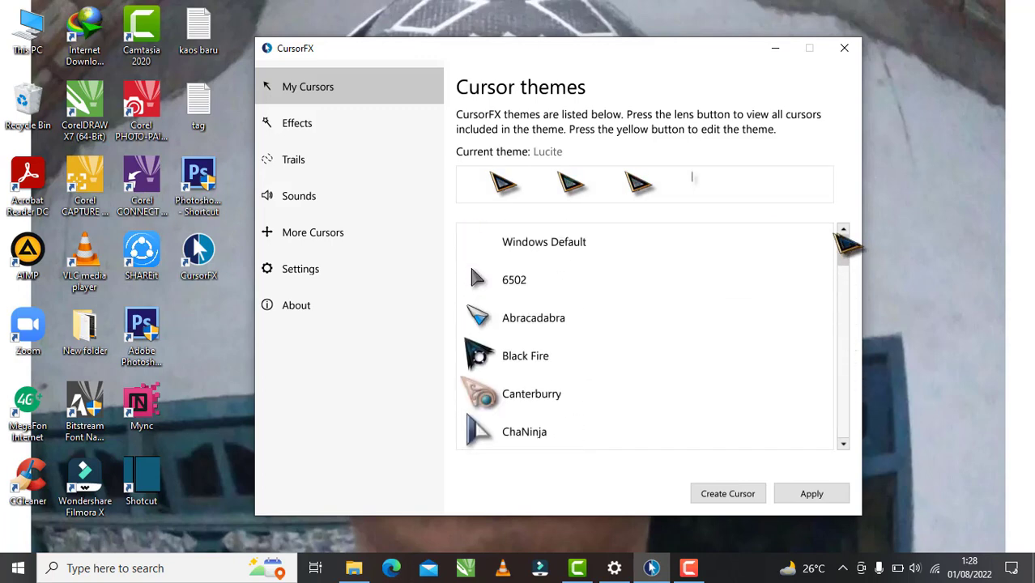
click(544, 253)
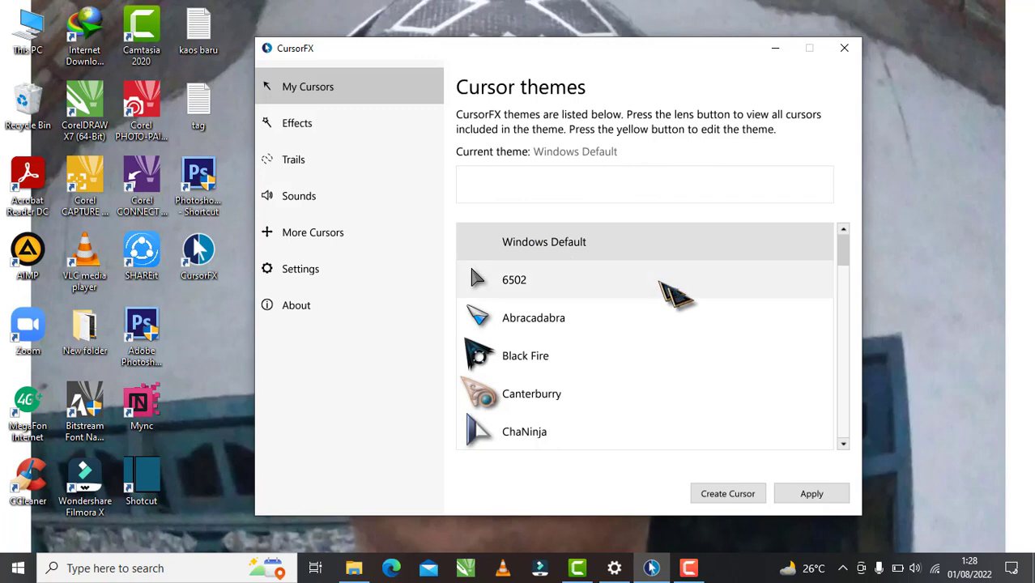
click(819, 496)
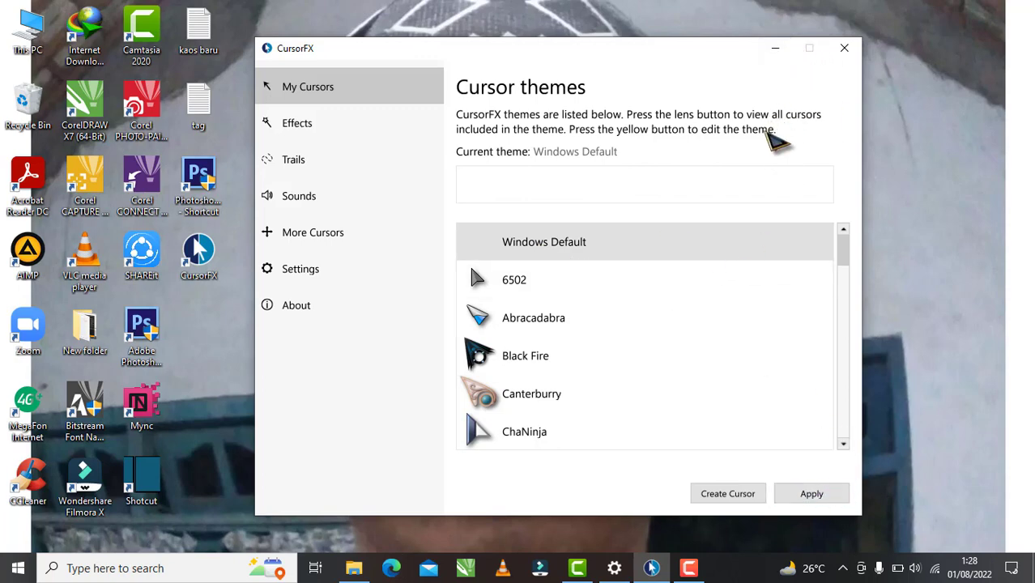
click(775, 50)
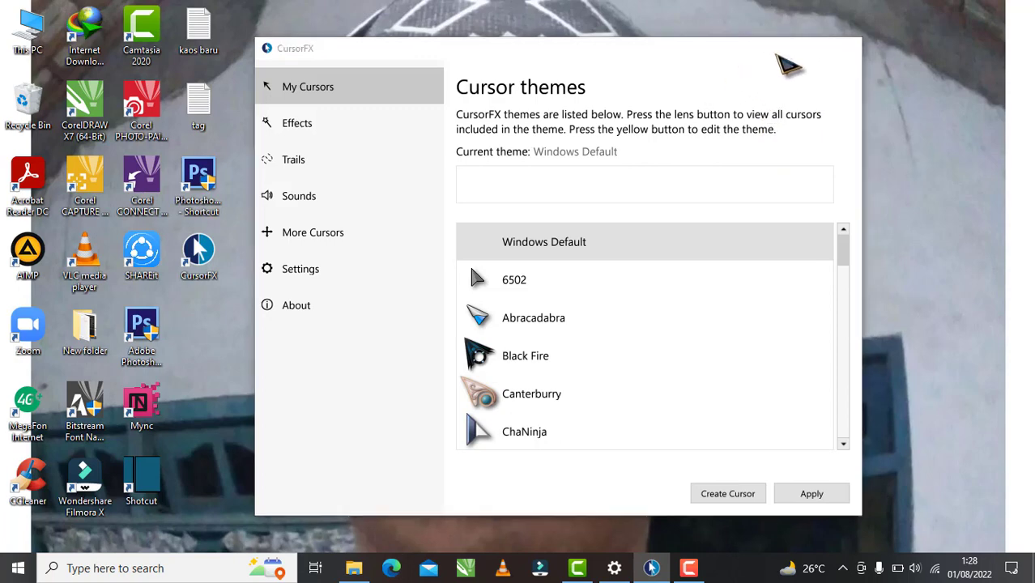